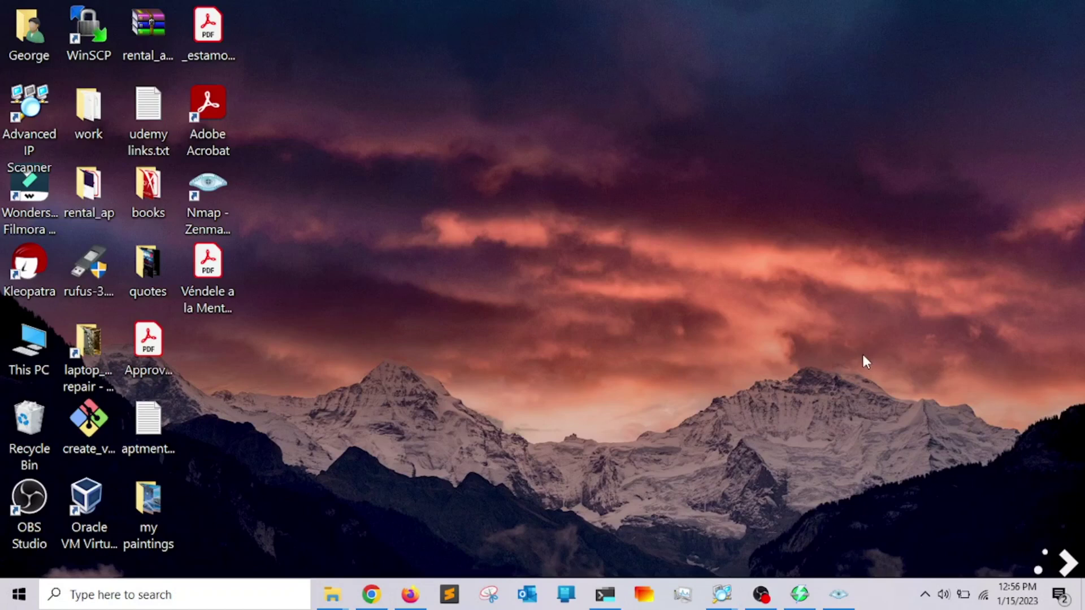
Step: Bring the empty Angry IP Scanner window forward and open the Windows Run dialog
click(801, 594)
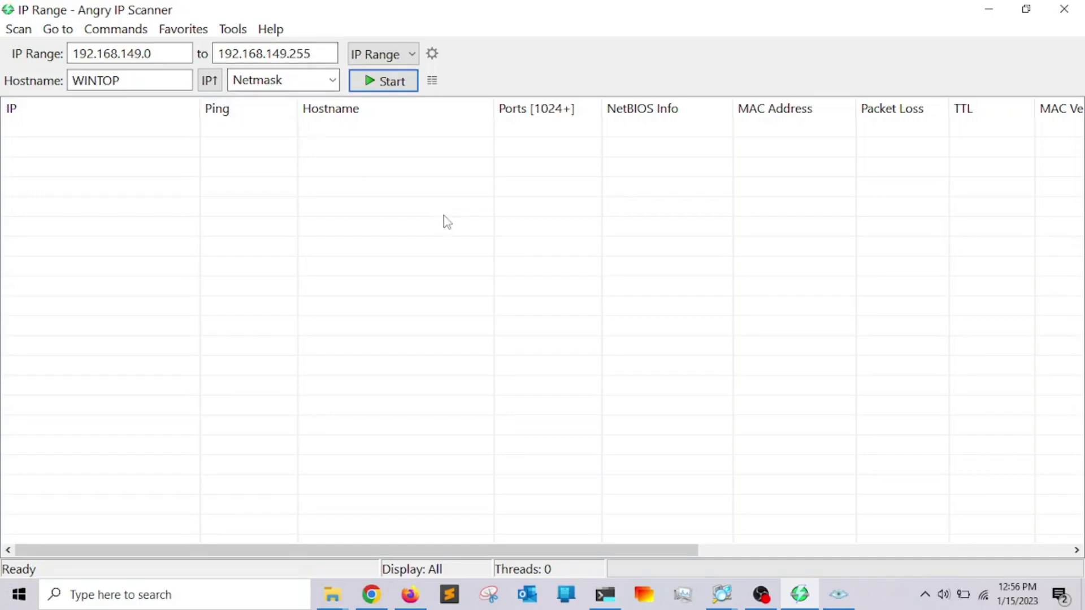
key(super+r)
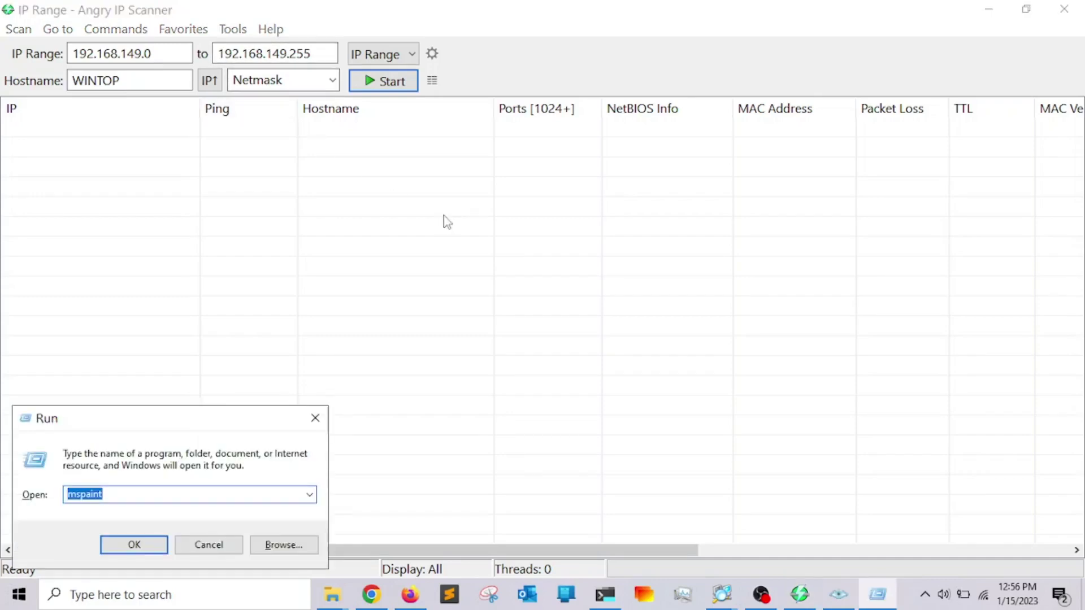
Step: Launch Command Prompt with cmd and run ipconfig to show the adapter configuration
text(cmd)
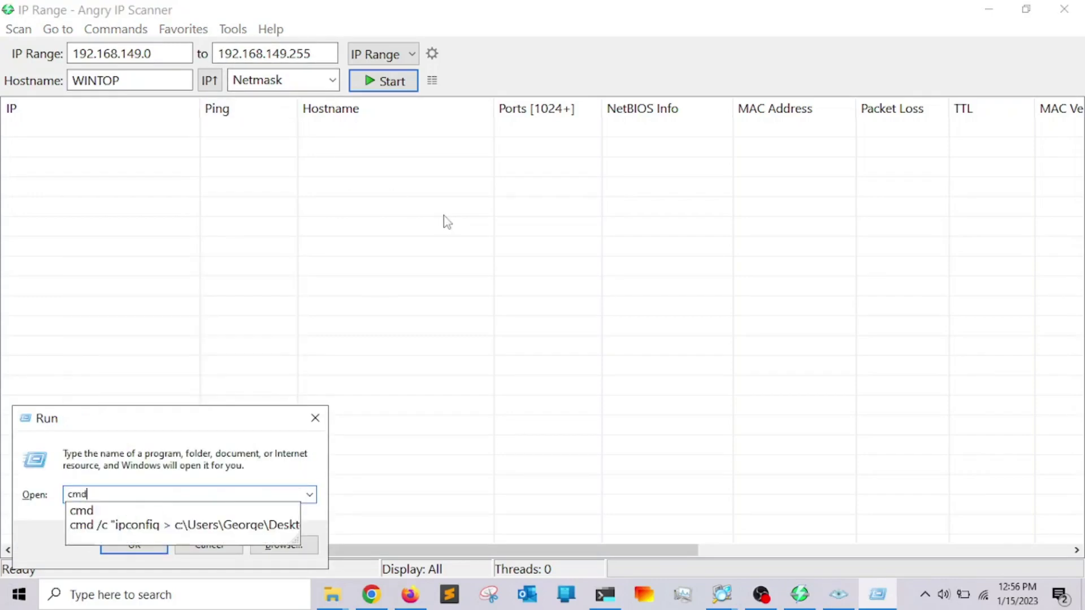
key(Return)
text(ipconfig)
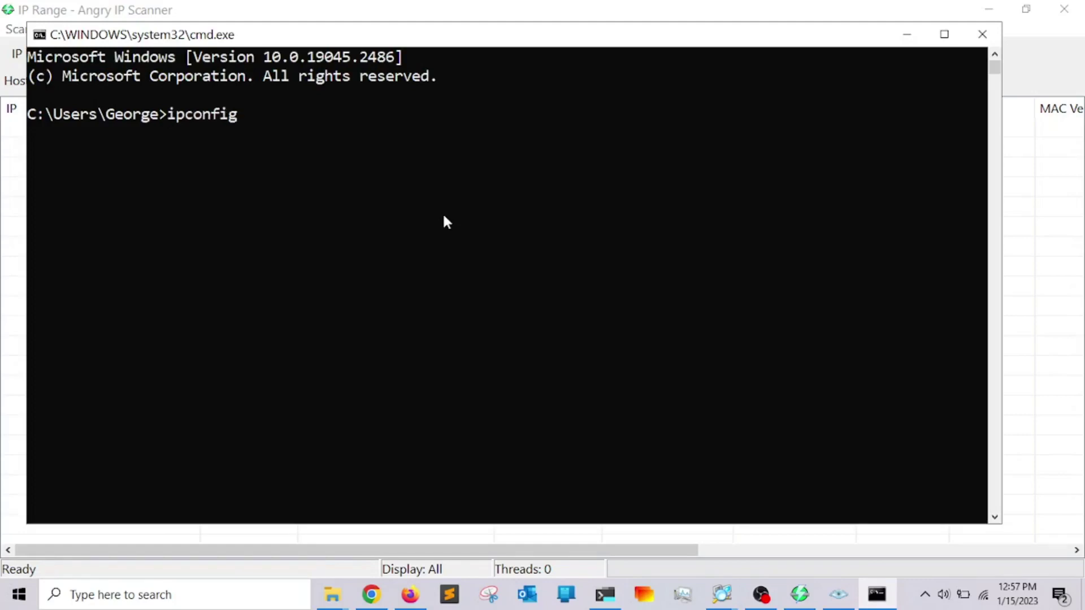
key(Return)
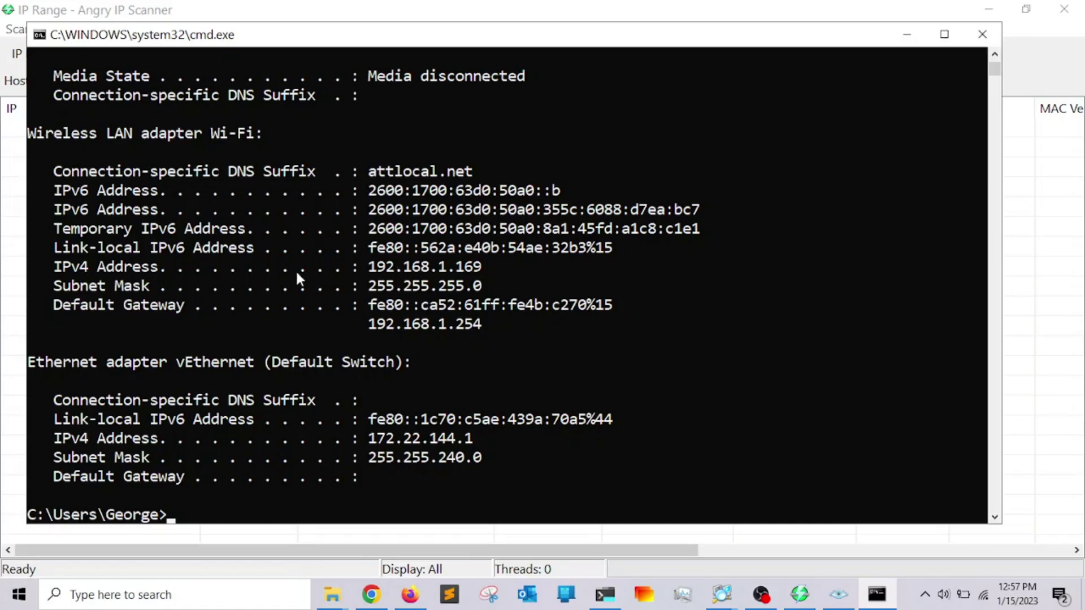
Step: Copy the IPv4 address 192.168.1.169 and minimize the console
drag(369, 267, 490, 276)
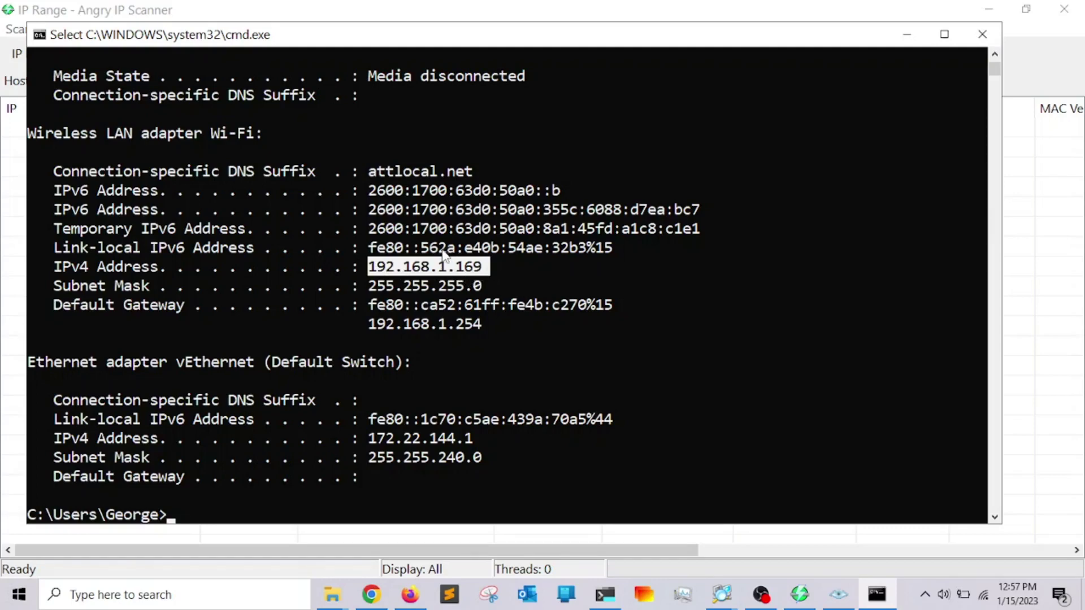
key(ctrl+c)
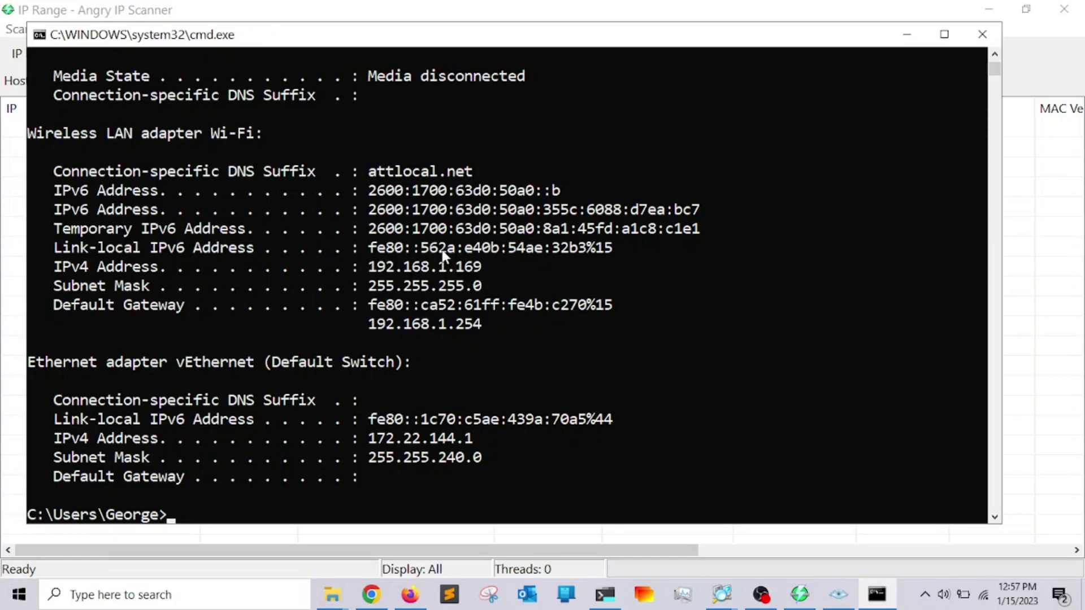
click(907, 34)
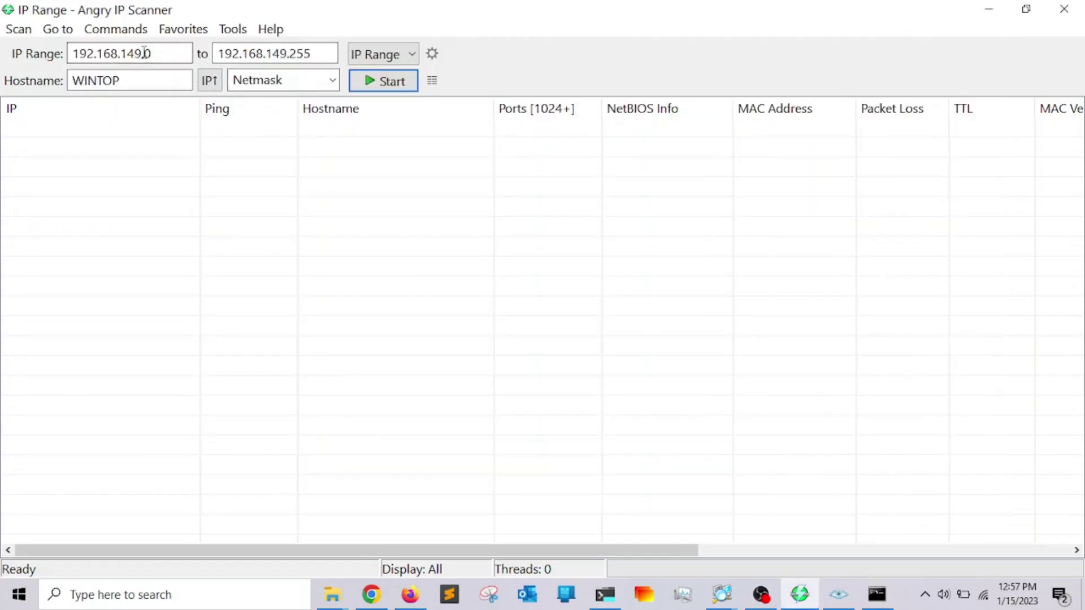
Step: Set the scan range from 192.168.1.1 to 192.168.1.254 using the pasted address
key(ctrl+a)
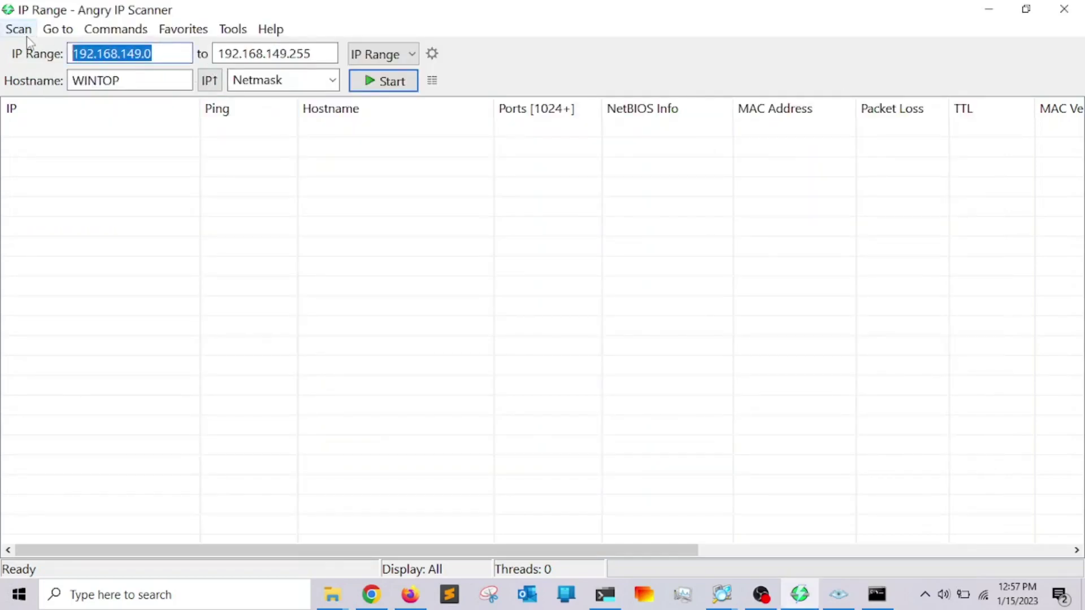
key(ctrl+v)
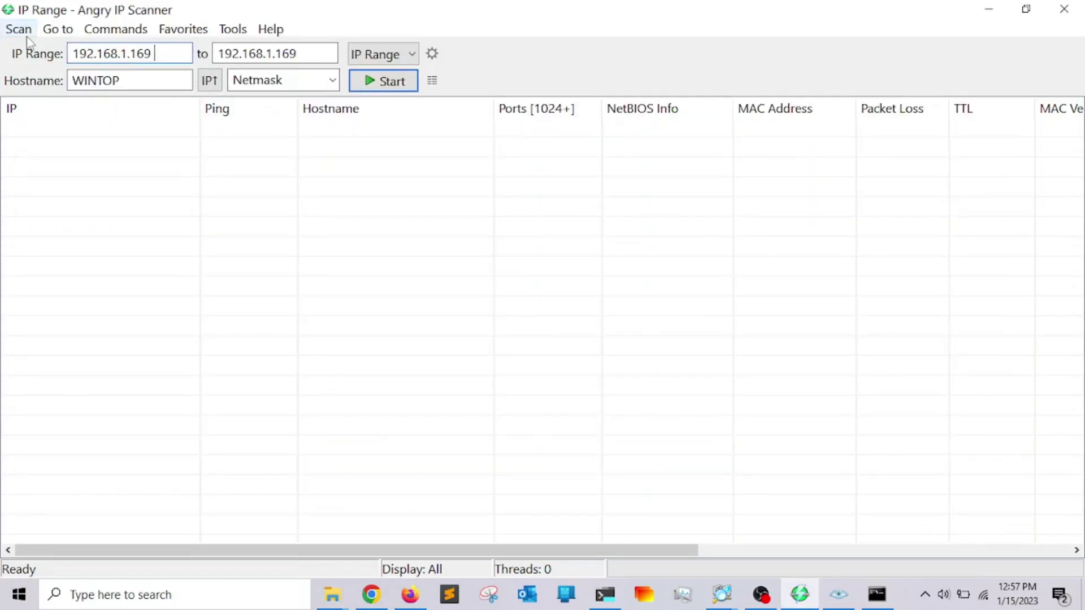
key(BackSpace)
key(BackSpace)
key(BackSpace)
key(BackSpace)
text(1)
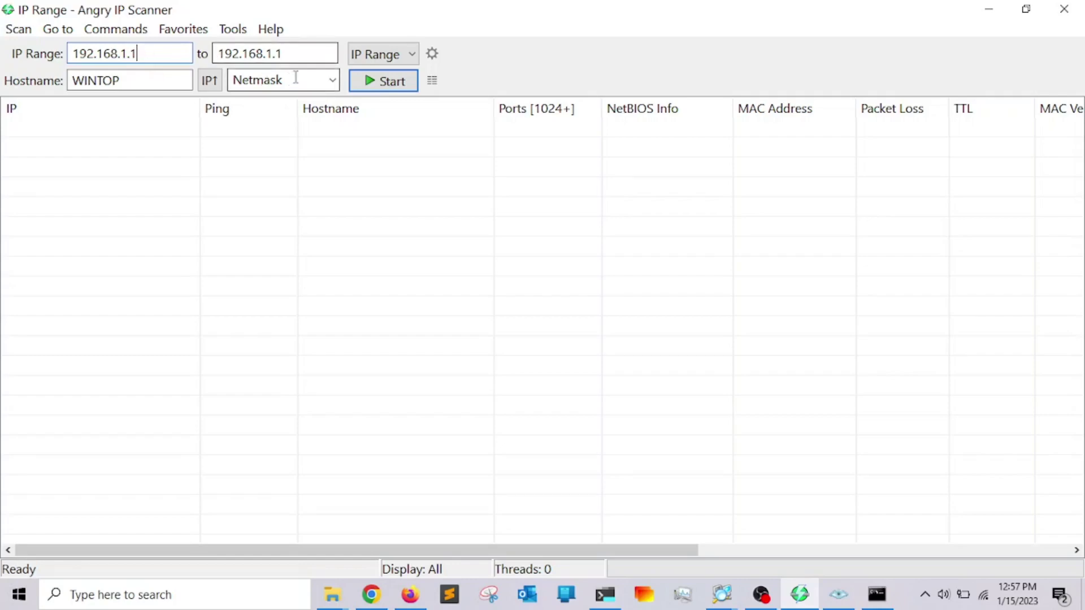
click(300, 53)
key(BackSpace)
text(25)
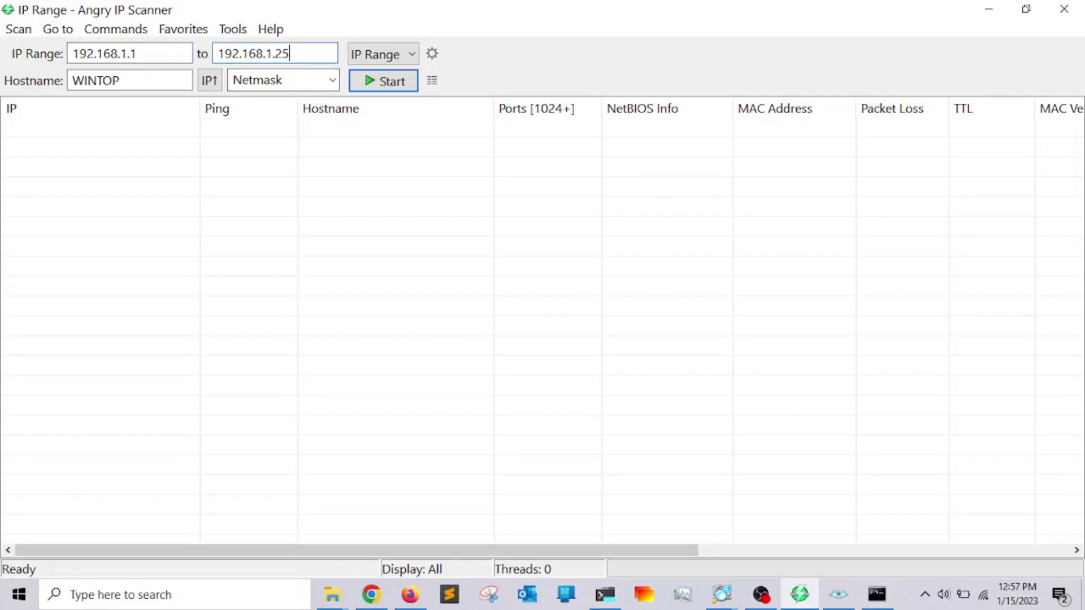
text(4)
Step: Verify the 255.255.255.0 subnet mask in the ipconfig output, then start the scan
key(alt+Tab)
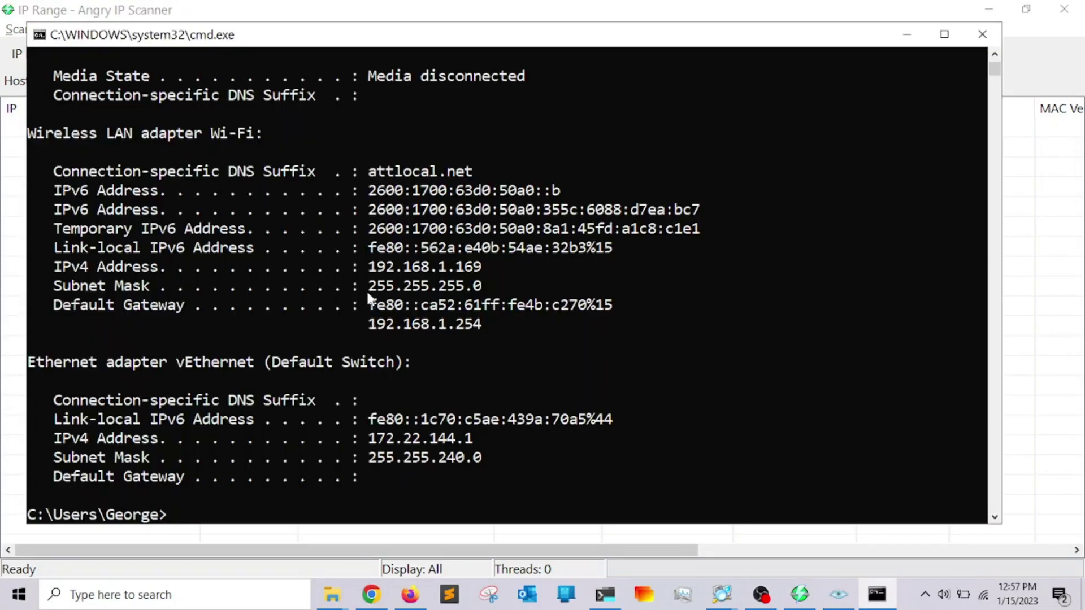
drag(362, 284, 487, 289)
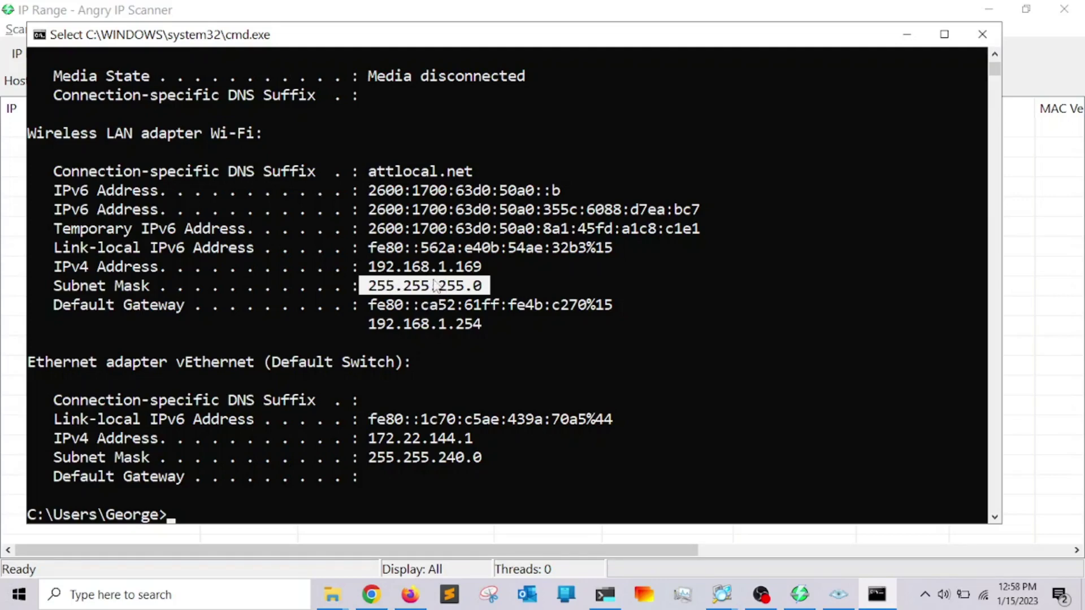
click(907, 34)
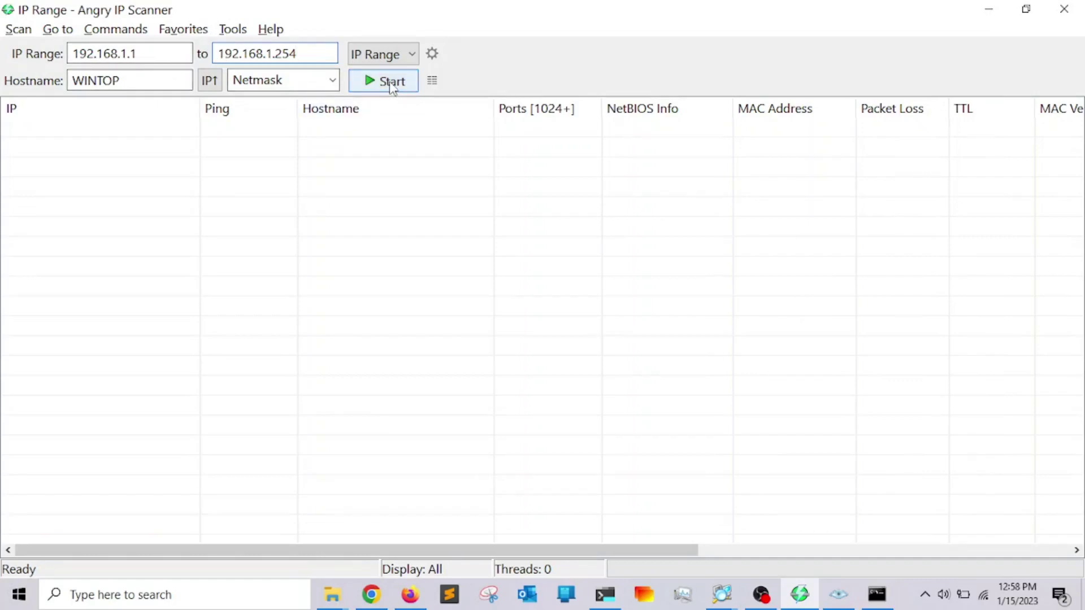
click(389, 81)
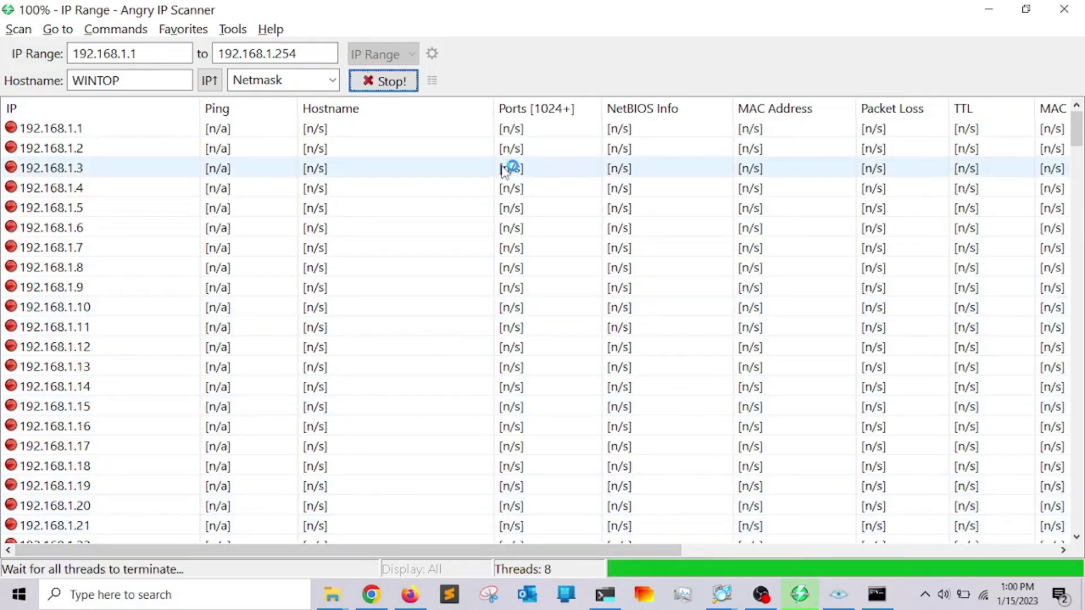
Step: Stop the scan and close the statistics summary reporting 11 alive hosts
click(389, 84)
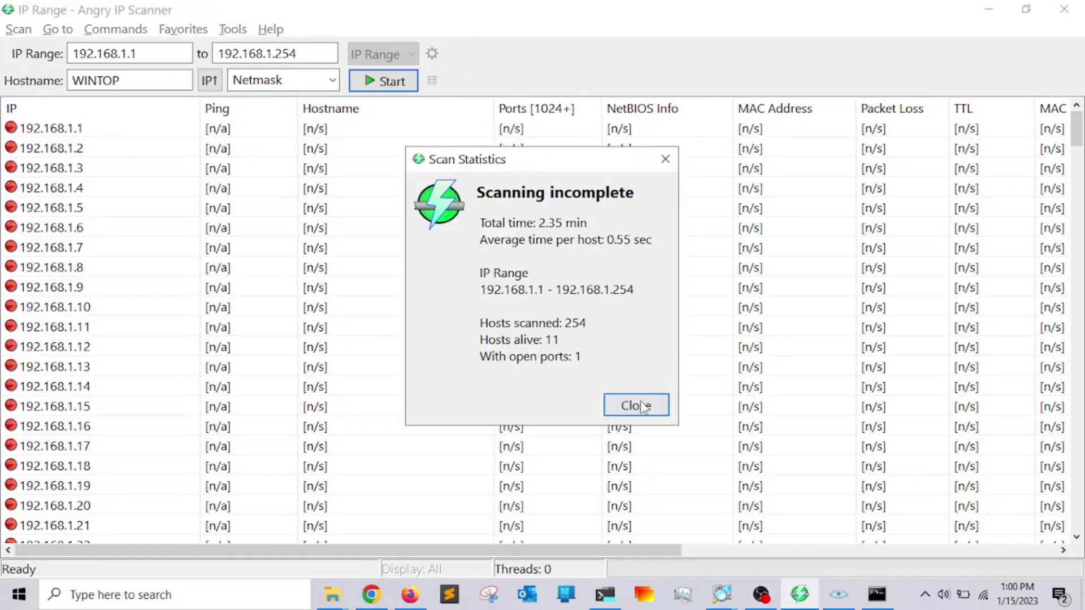
click(637, 405)
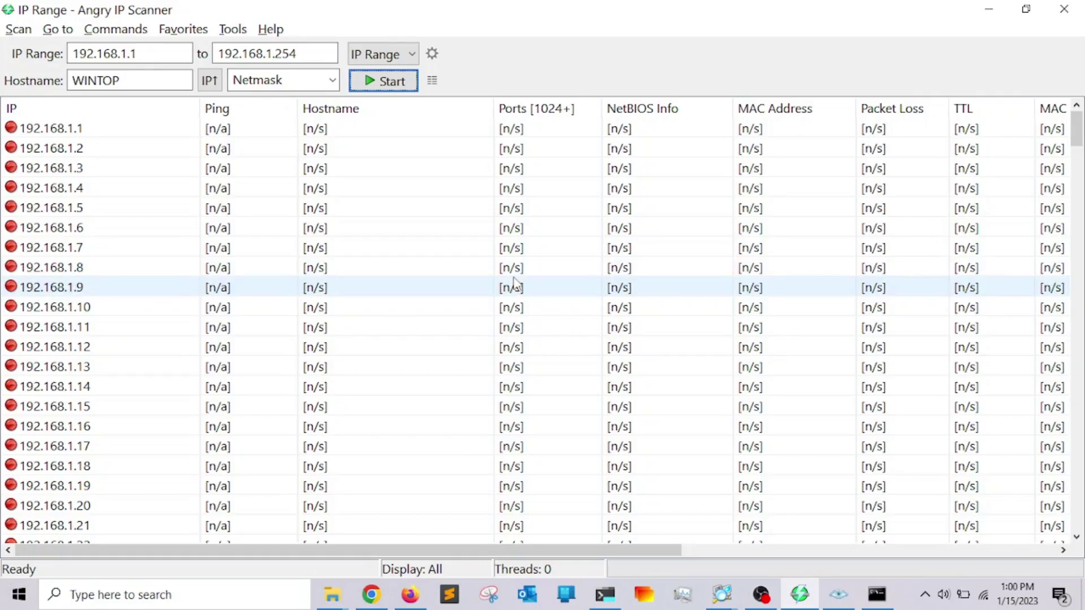
Step: Set Preferences to display alive hosts only, then start a new scan
click(232, 29)
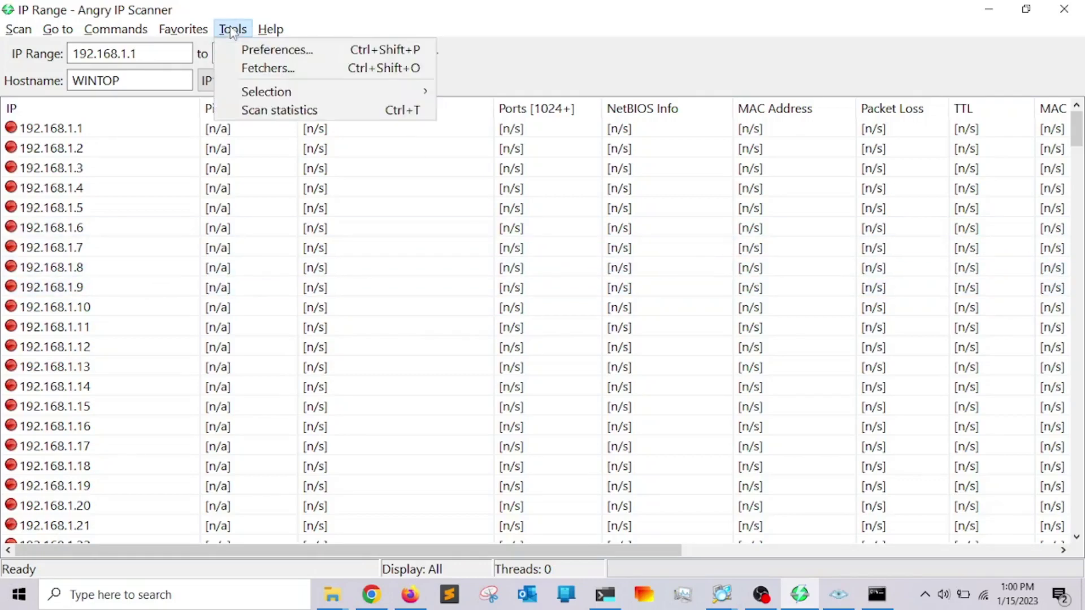
click(265, 50)
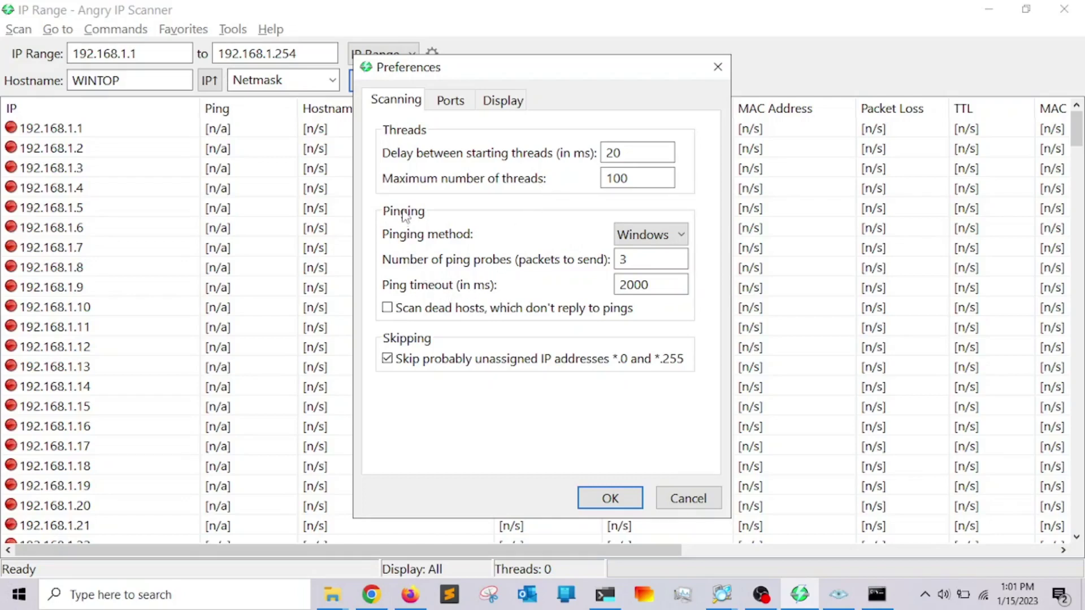
click(459, 104)
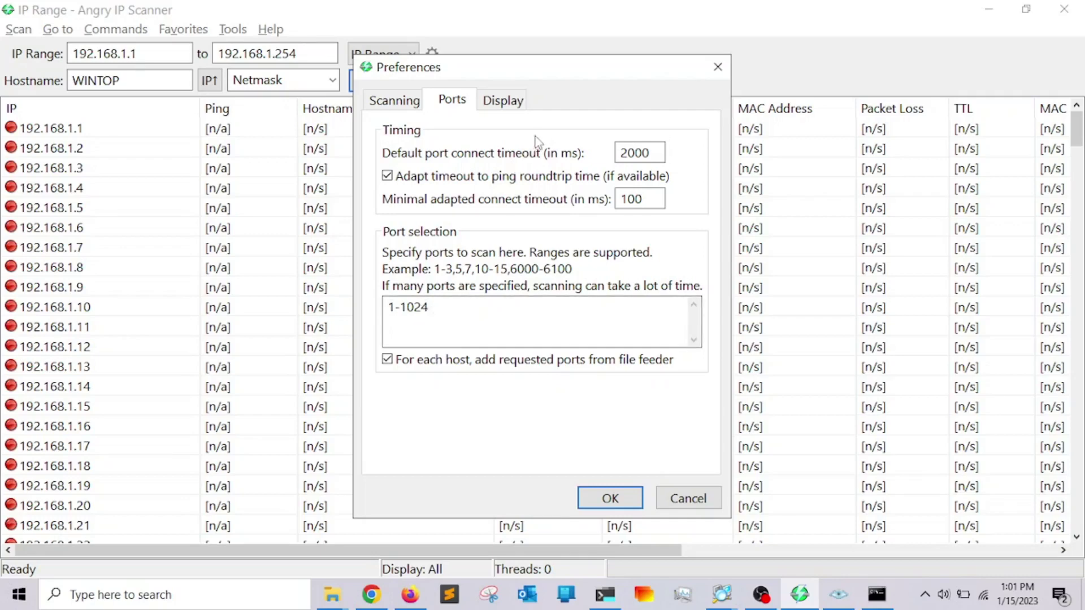
click(502, 102)
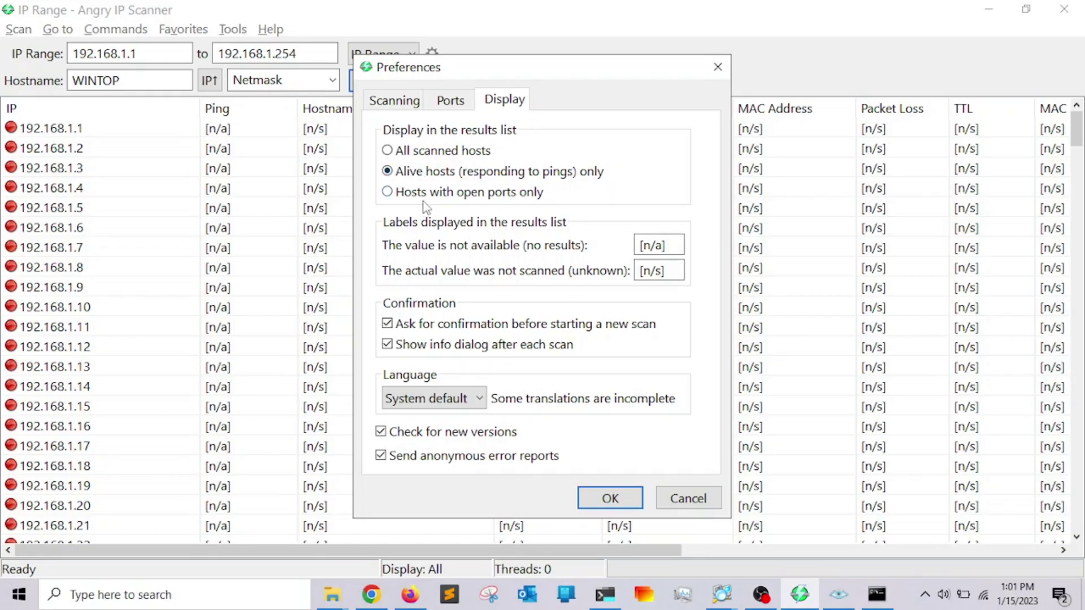
click(617, 500)
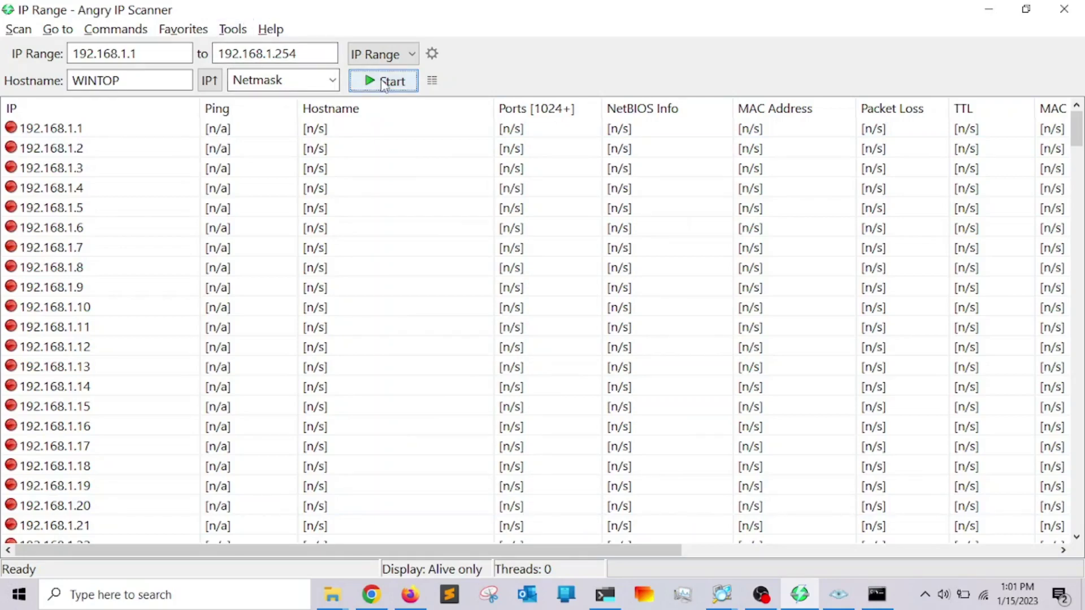
click(384, 81)
Step: Discard previous results, let the alive-hosts scan finish, then close Angry IP Scanner
click(539, 364)
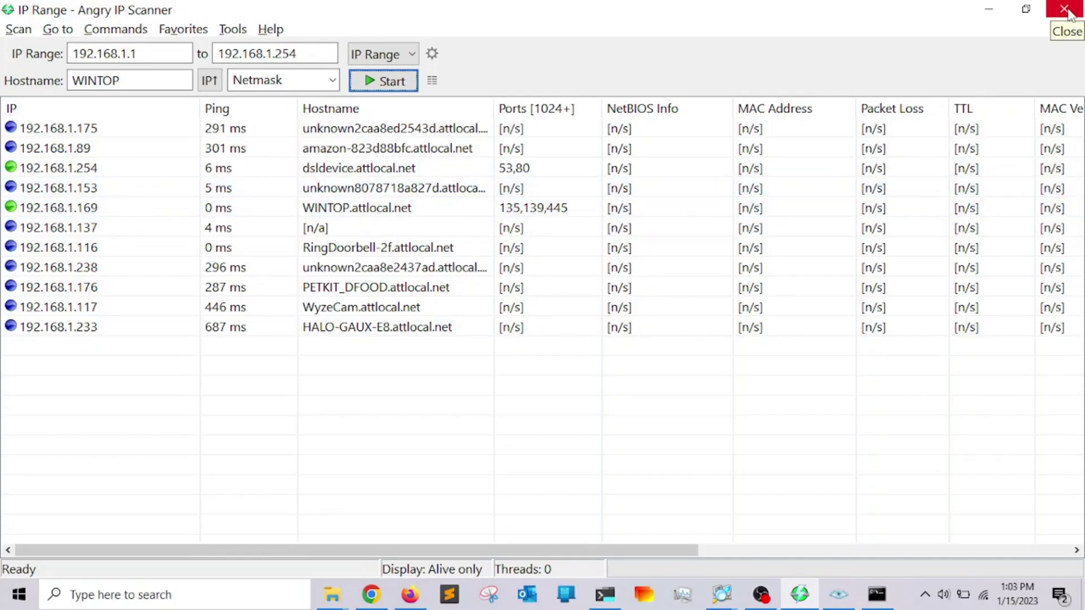
click(1064, 9)
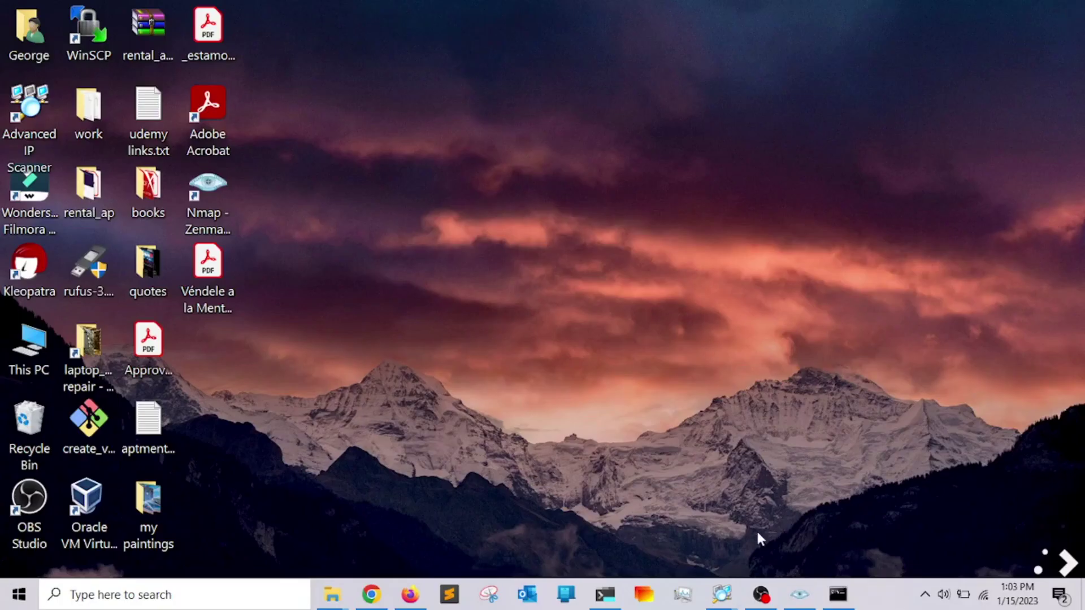
Step: Close the duplicate Advanced IP Scanner window, show the results window, and open Settings > Options
click(720, 596)
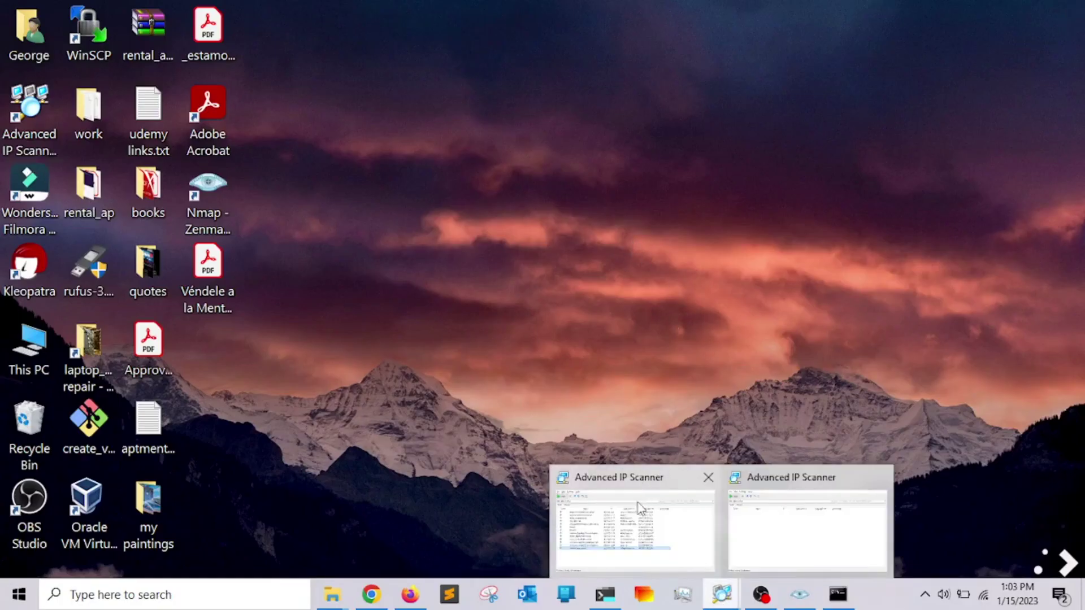
click(877, 478)
click(703, 521)
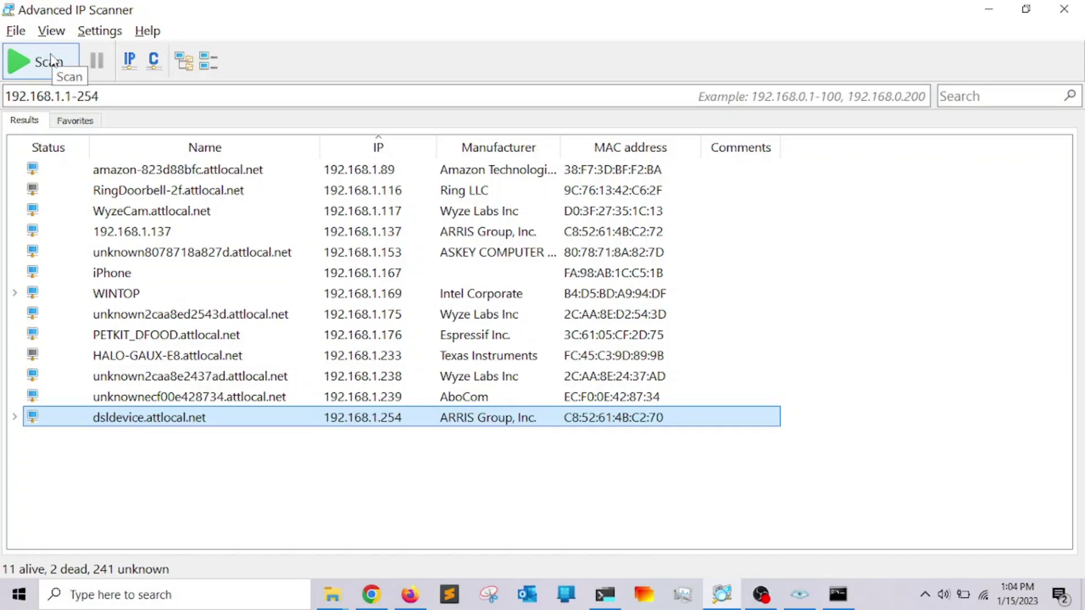
click(106, 36)
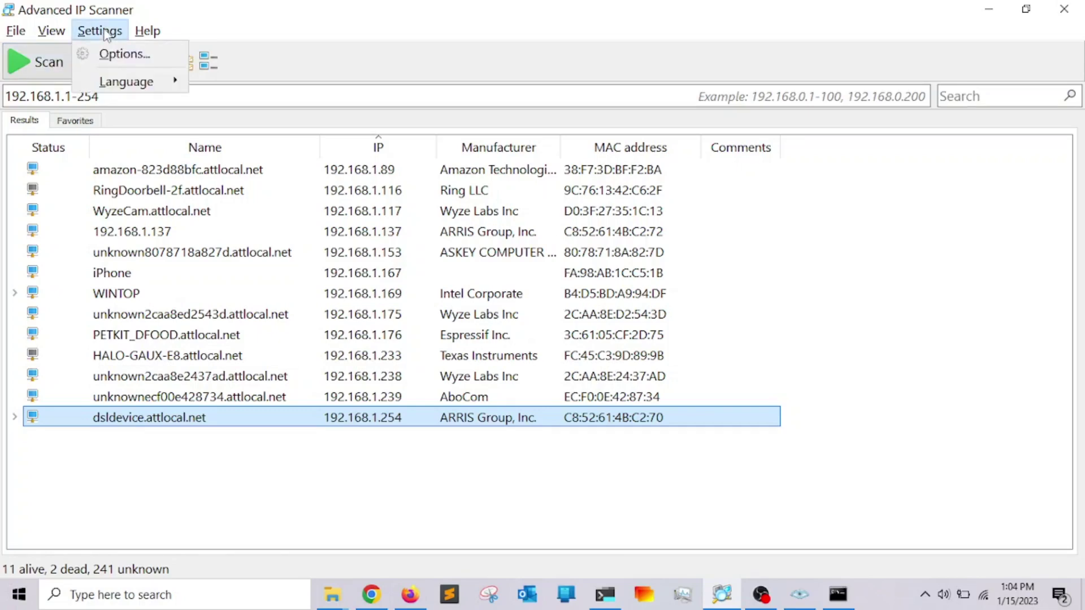
click(108, 58)
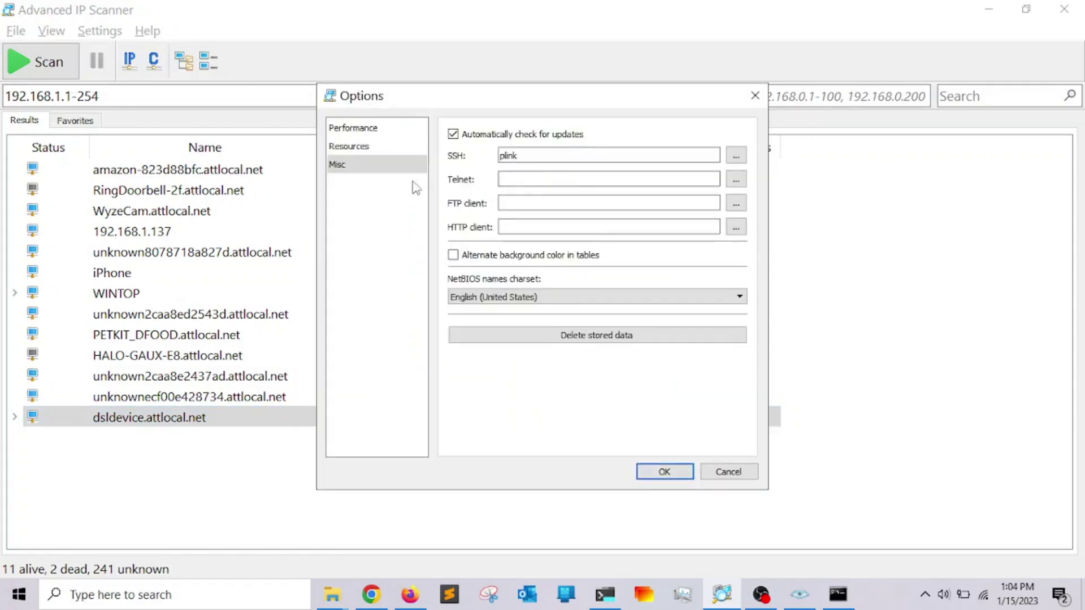
Step: Enable NetBIOS group and Active user name under Options > Resources, then confirm with OK
click(354, 129)
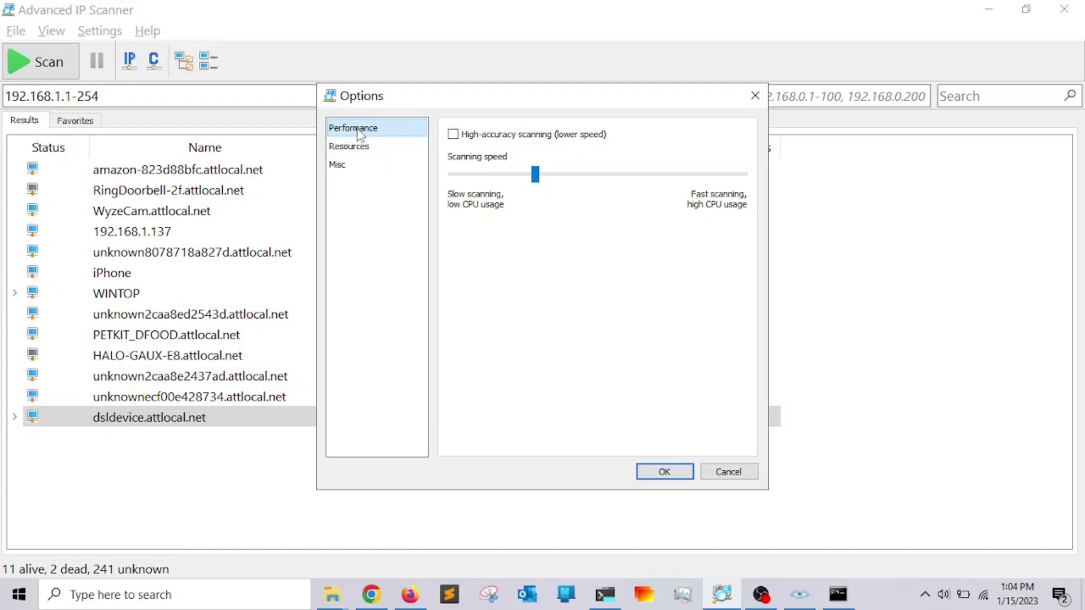
click(350, 148)
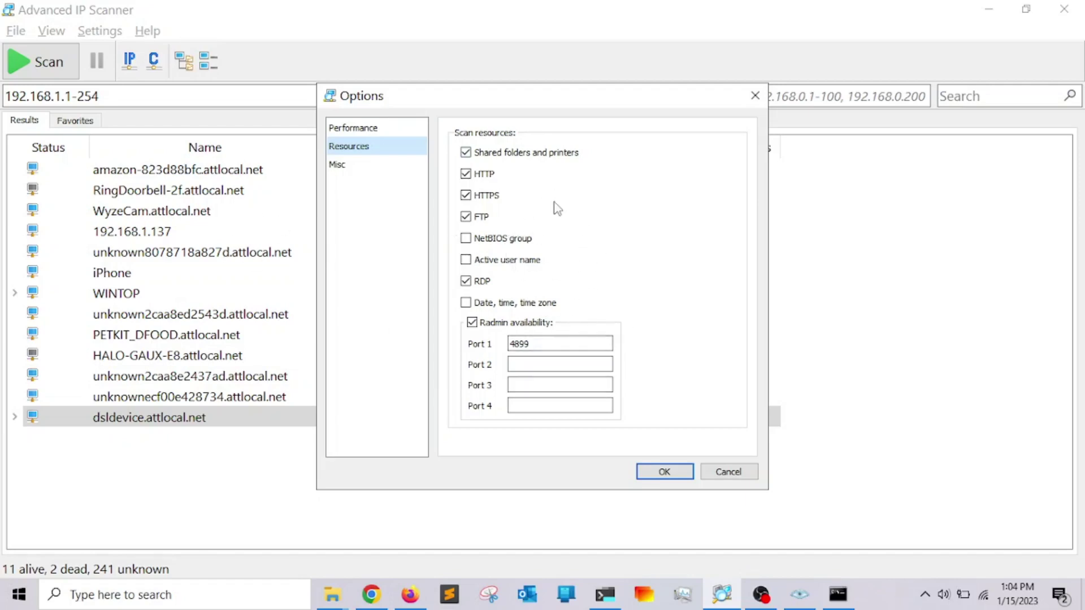
click(466, 239)
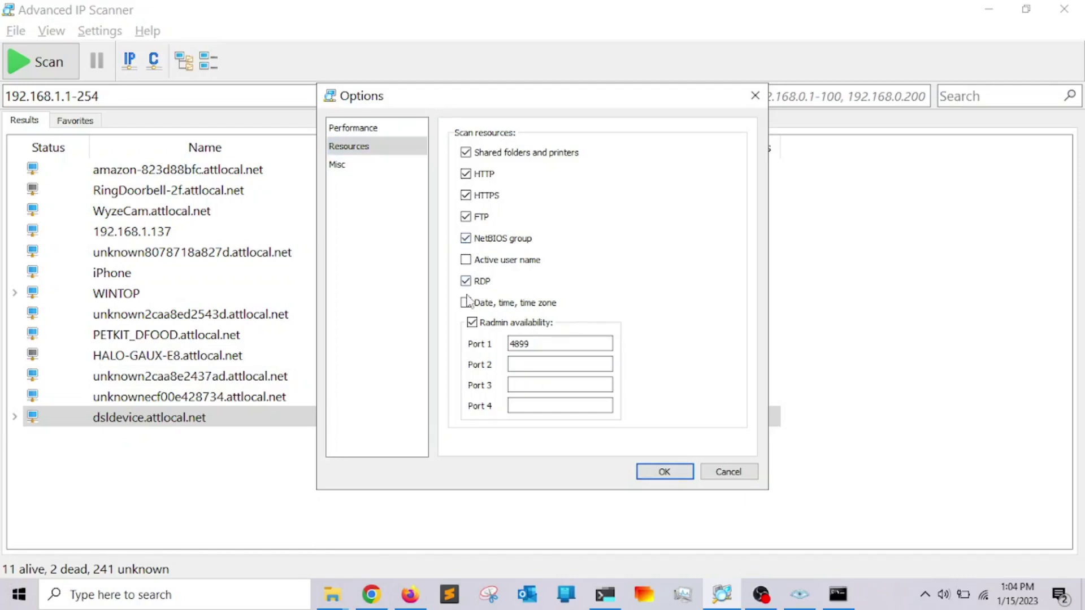
click(466, 260)
click(664, 472)
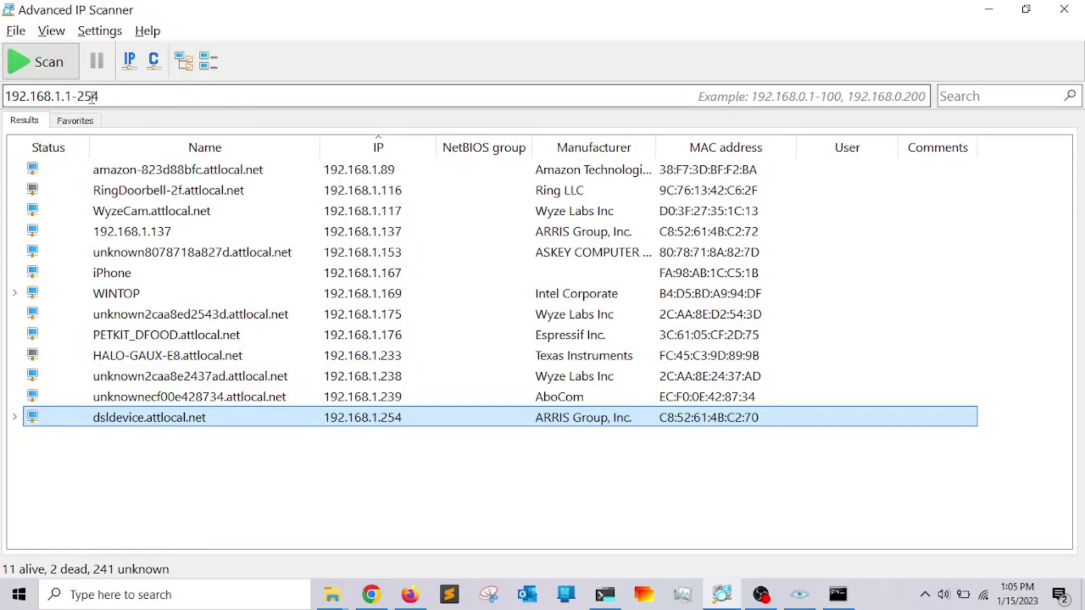
Step: Rescan 192.168.1.1-254 and select the WyzeCam device row
click(51, 71)
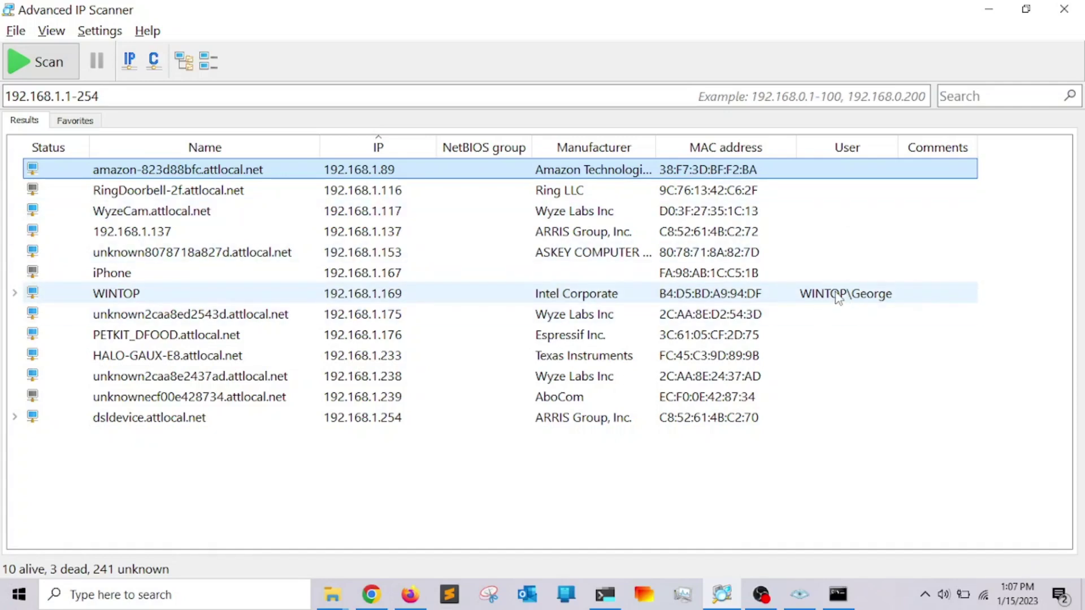
click(161, 216)
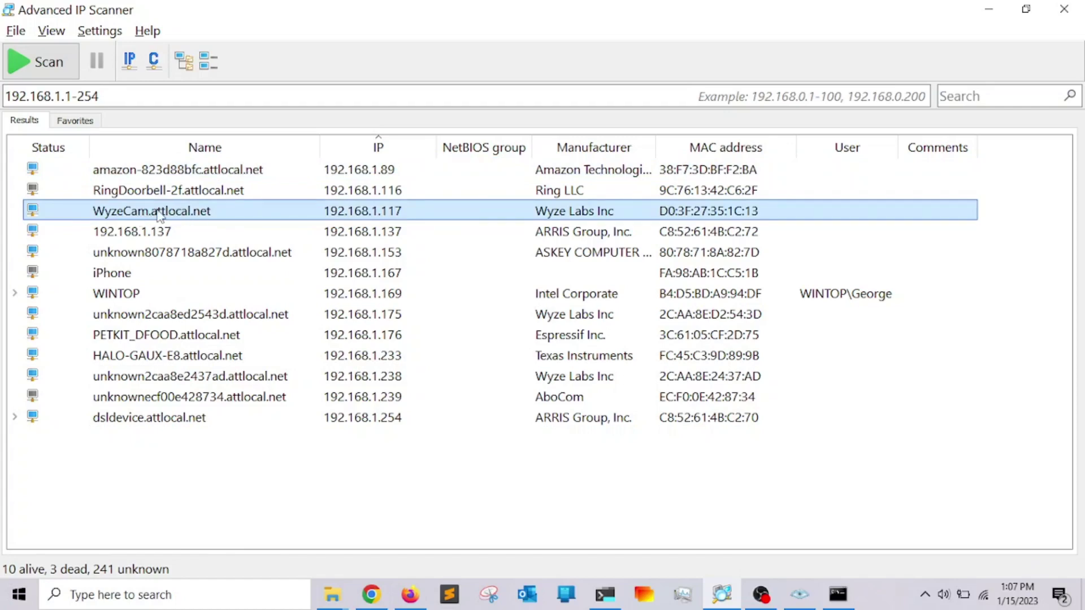
click(52, 32)
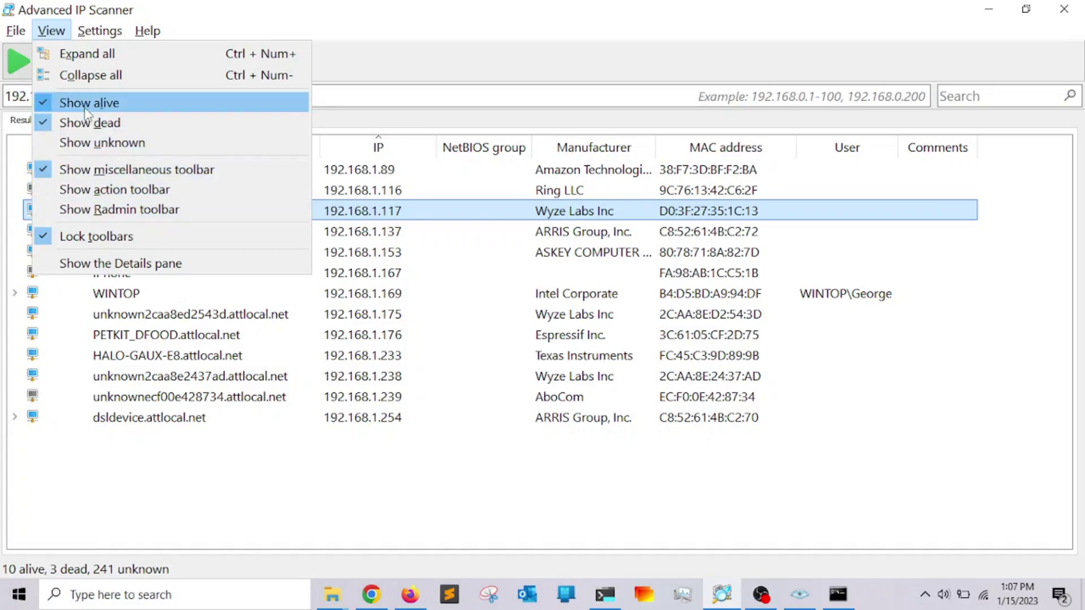
Step: Show the Details pane and view details for 192.168.1.137, WyzeCam, WINTOP and dsldevice
click(94, 263)
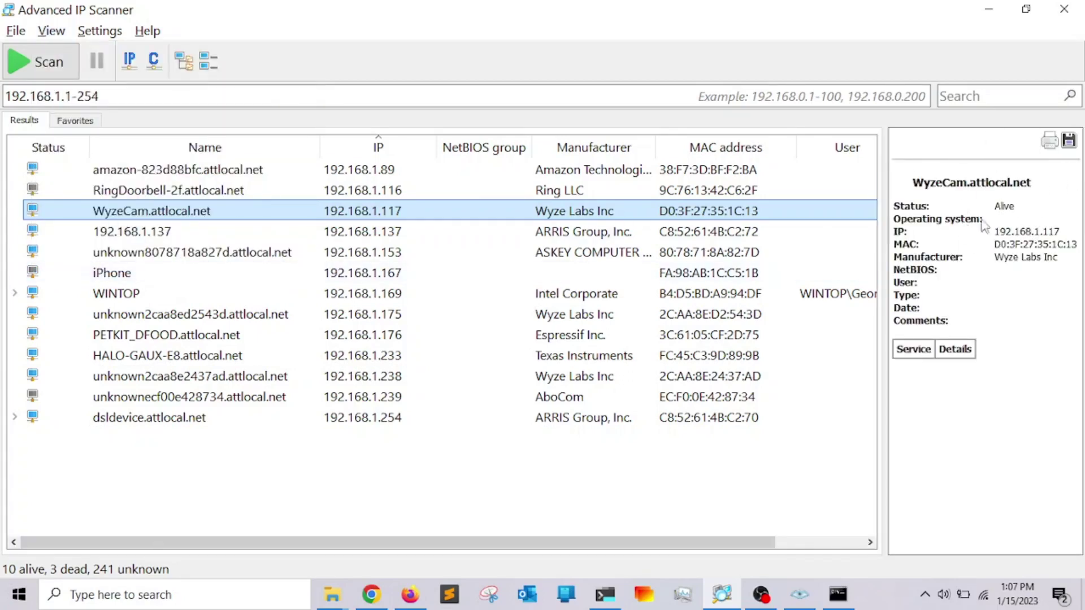
click(156, 237)
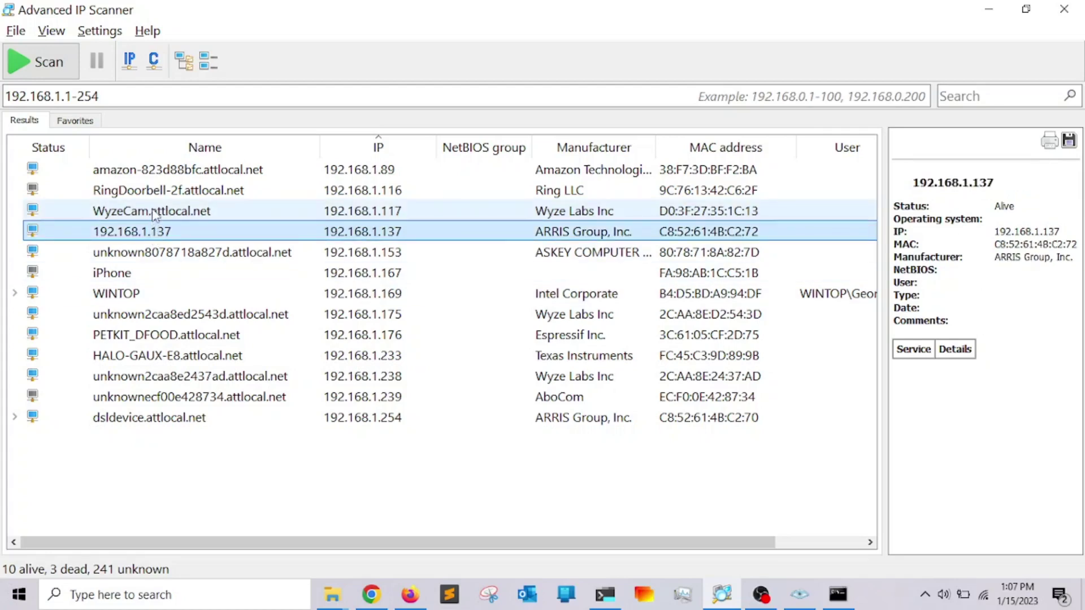
click(155, 214)
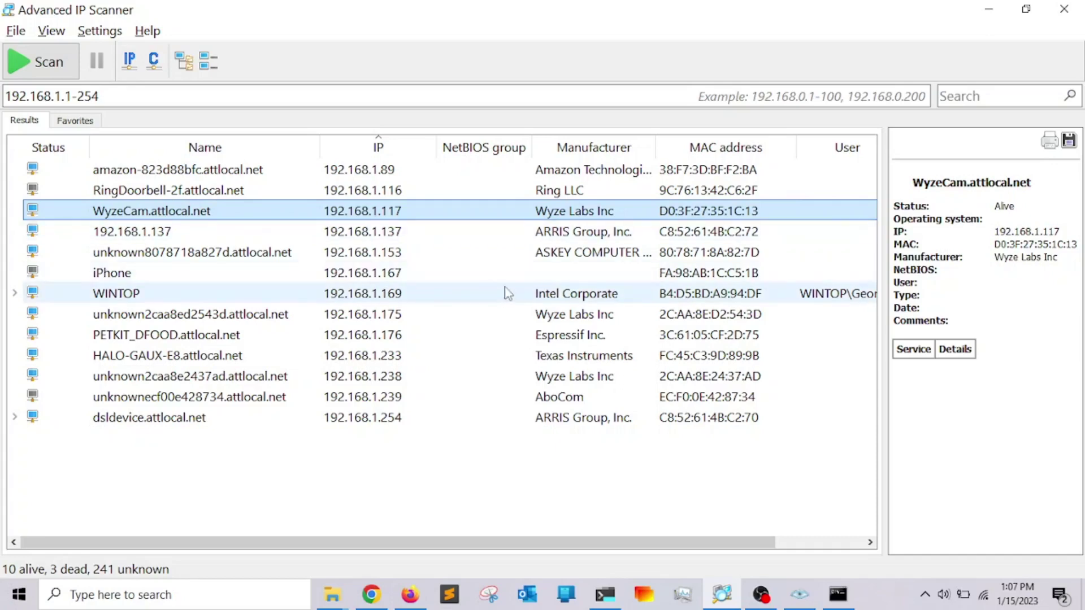
click(137, 295)
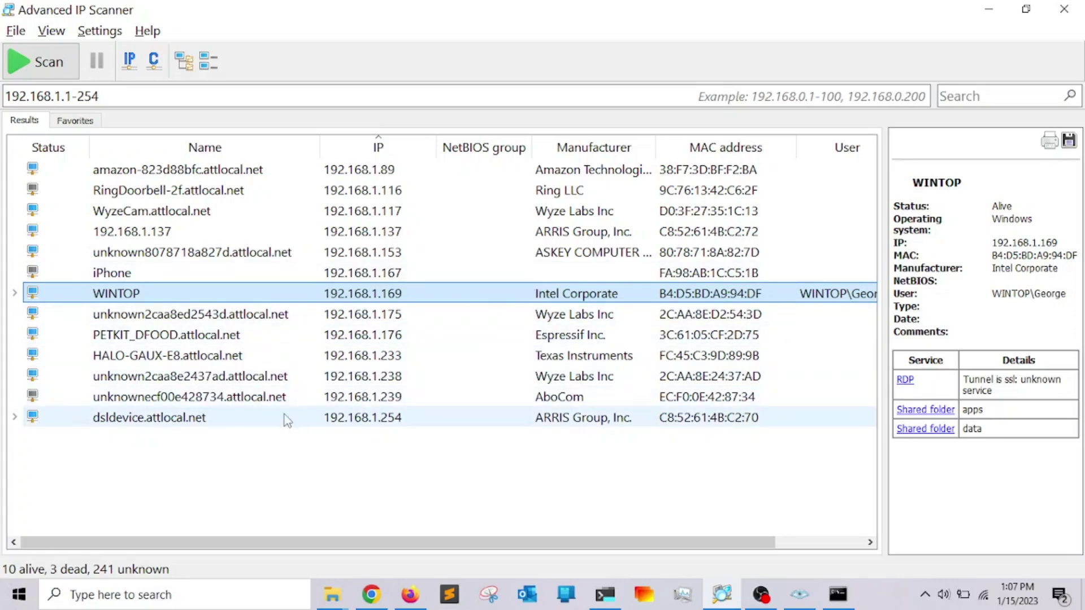
click(194, 426)
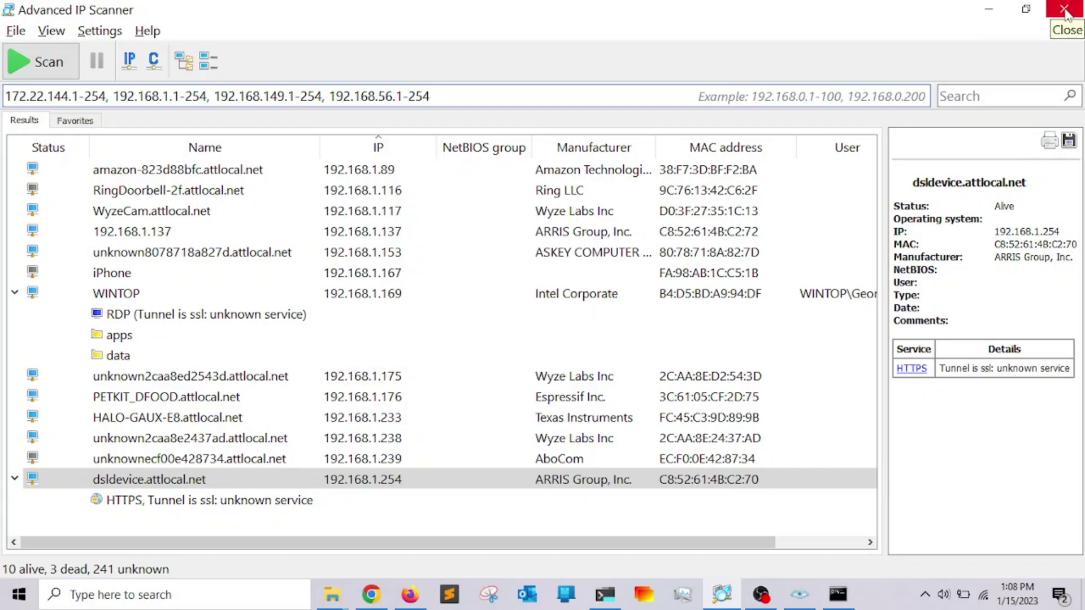
Step: Close Advanced IP Scanner, launch Zenmap, and paste an IP address into its scan target
click(1064, 14)
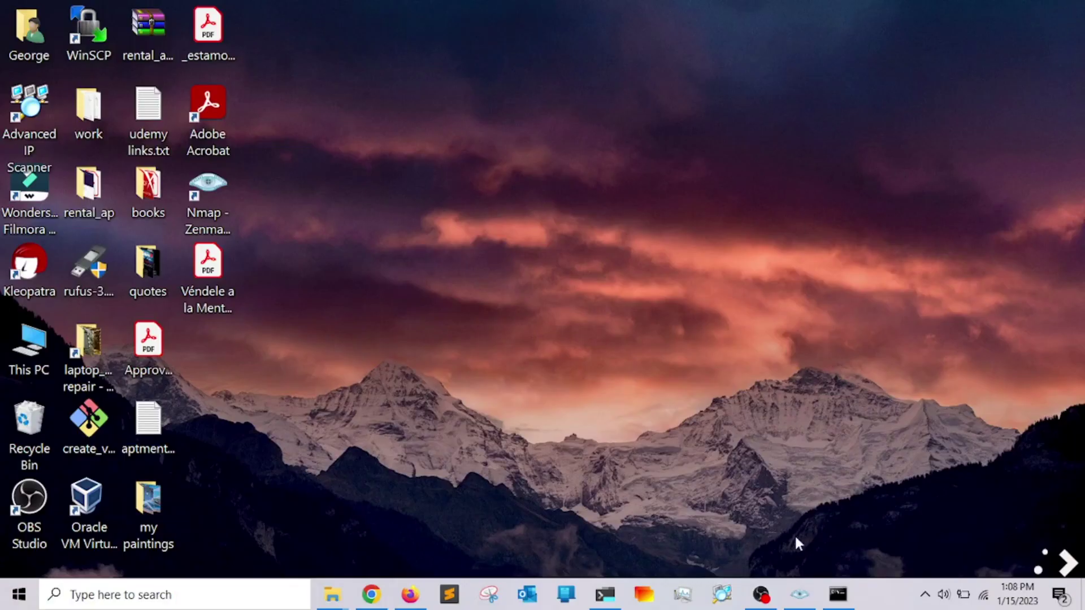
click(799, 594)
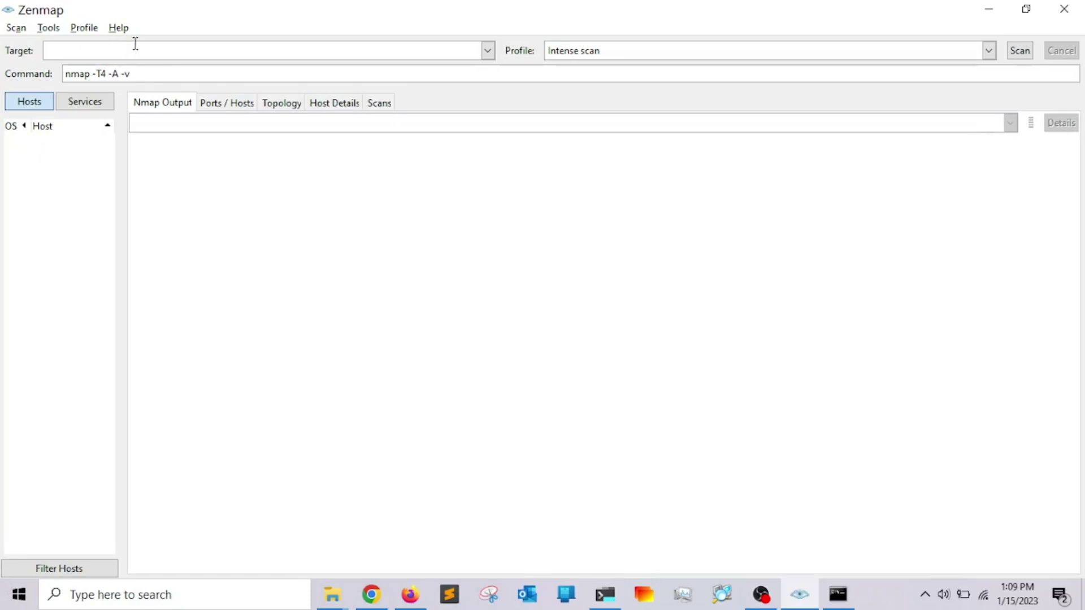
text(192.168.1.169)
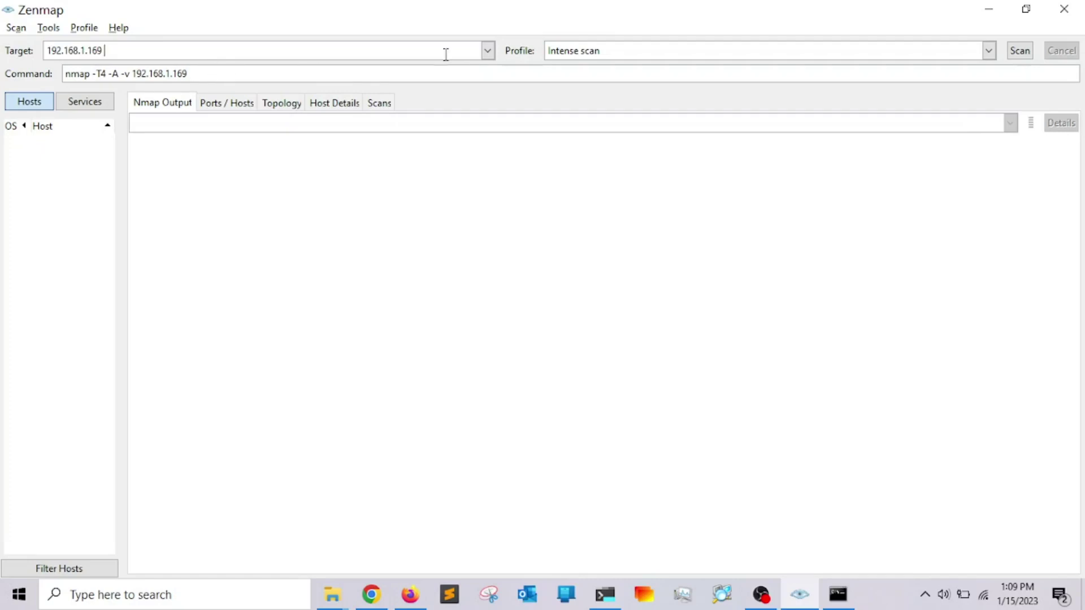
Step: Change the Zenmap target to the 192.168.1.1-254 range and bring up the scan profile list
key(BackSpace)
key(BackSpace)
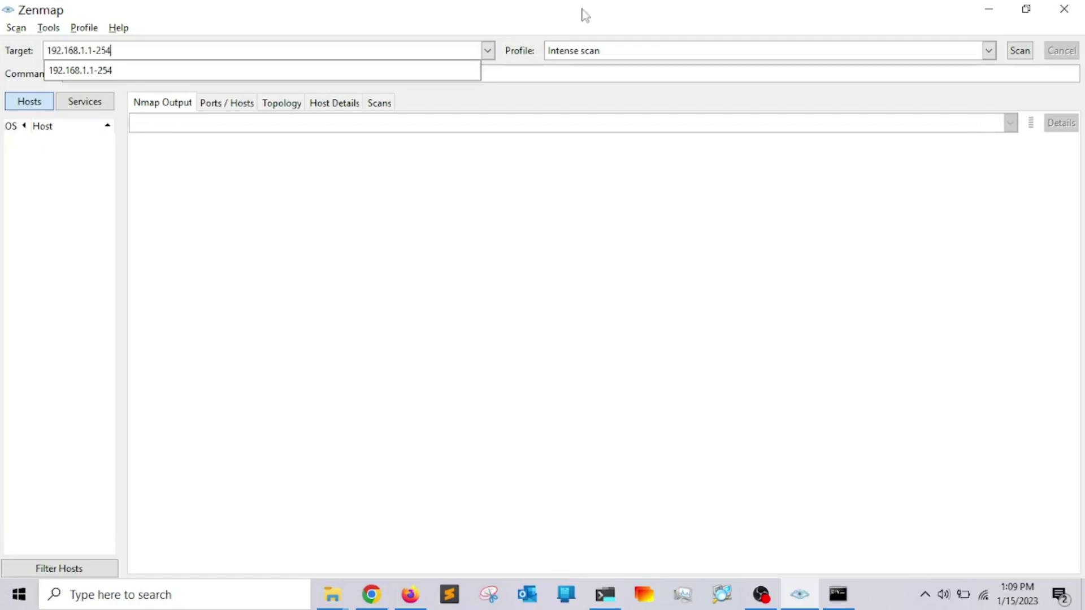
click(265, 71)
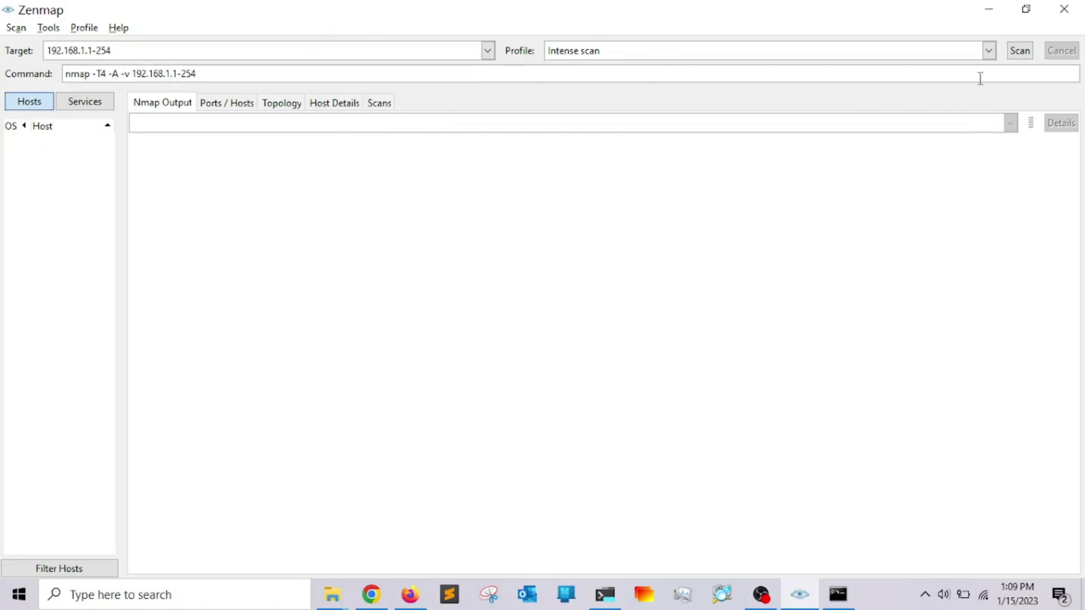
click(988, 52)
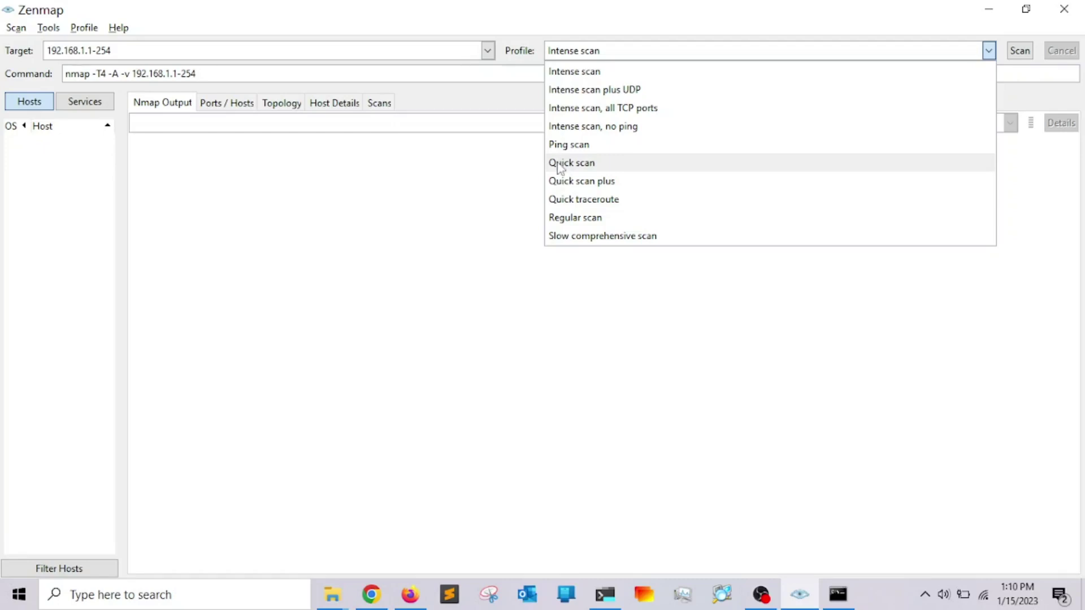
Step: Run a Quick scan (nmap -T4 -F) of 192.168.1.1-254
click(558, 164)
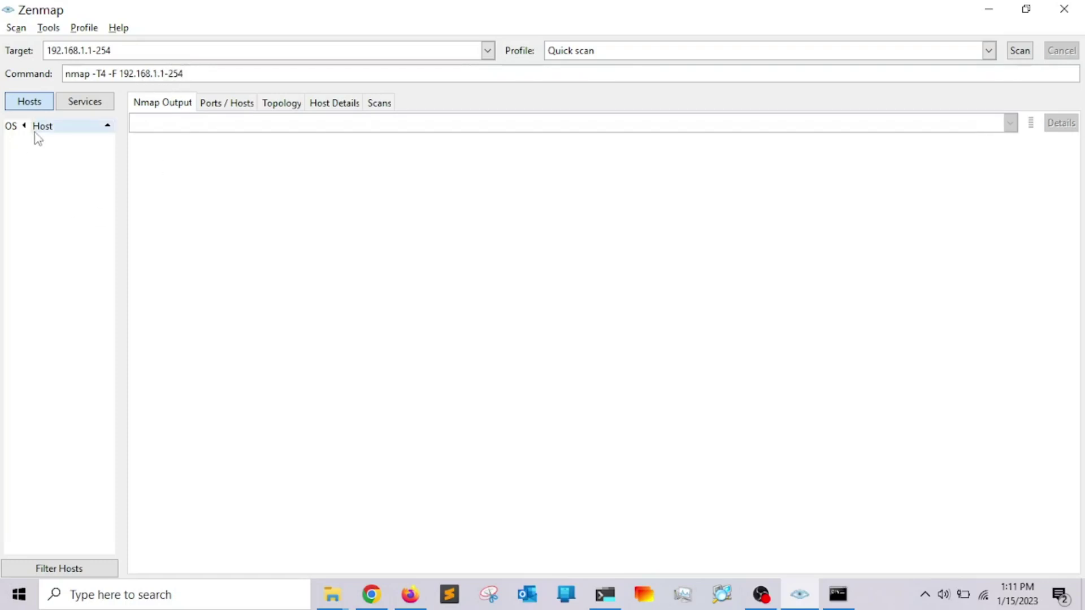
click(1019, 51)
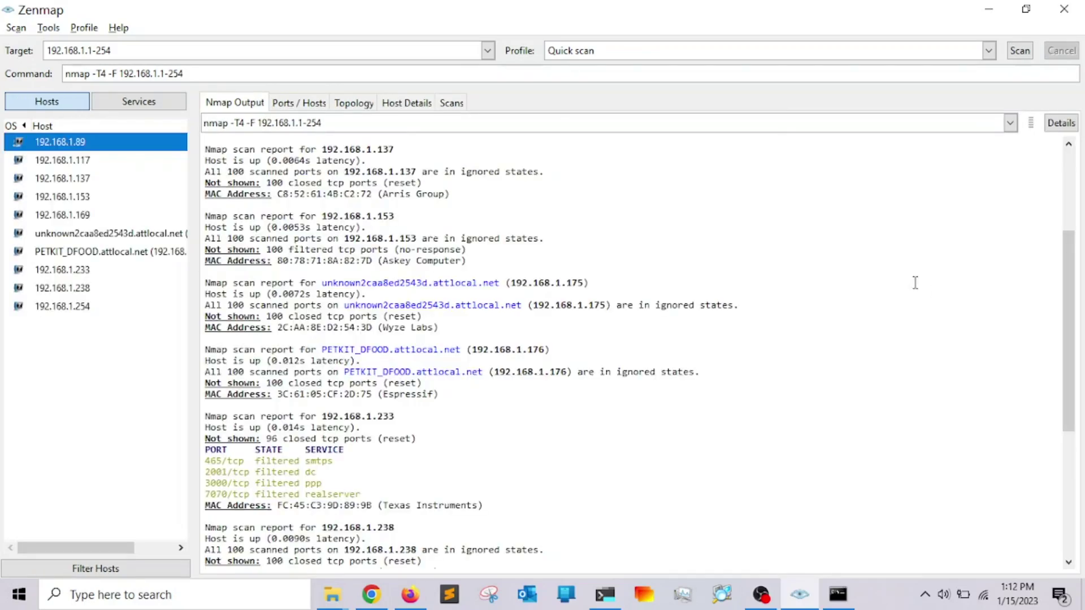
Step: Review the Nmap output, selecting host 192.168.1.117 and highlighting the 192.168.1.89 address
scroll(537, 293, up, 4)
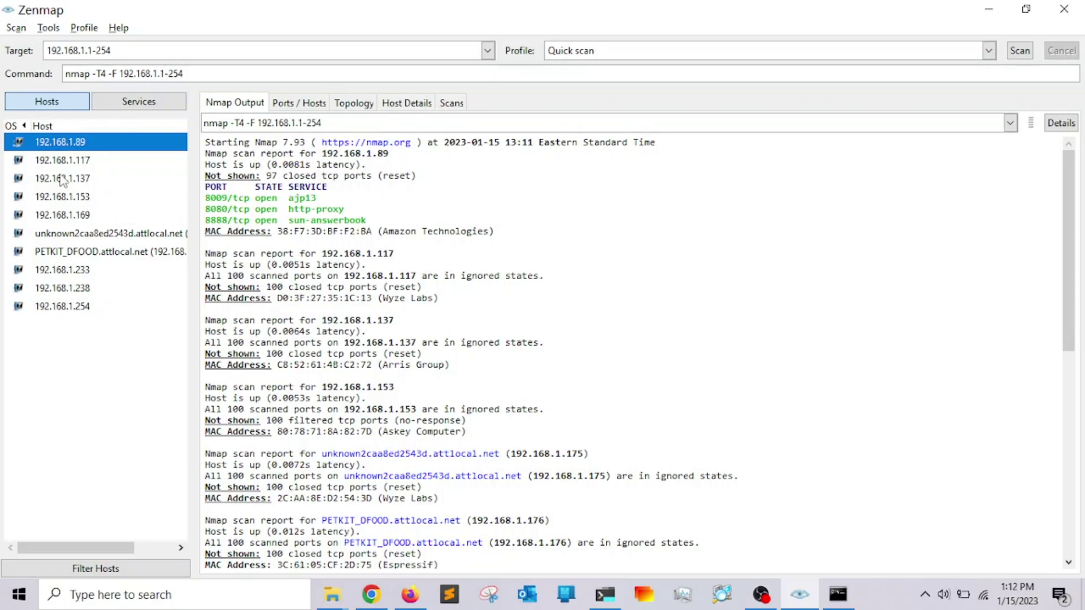
click(51, 158)
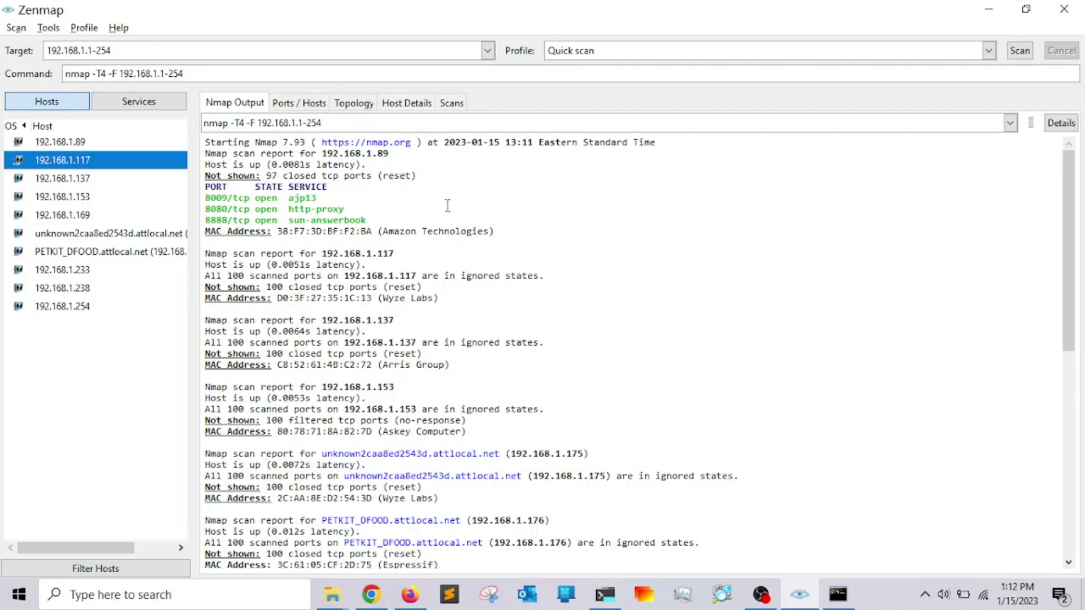
scroll(477, 189, down, 5)
scroll(476, 188, up, 5)
drag(322, 154, 396, 154)
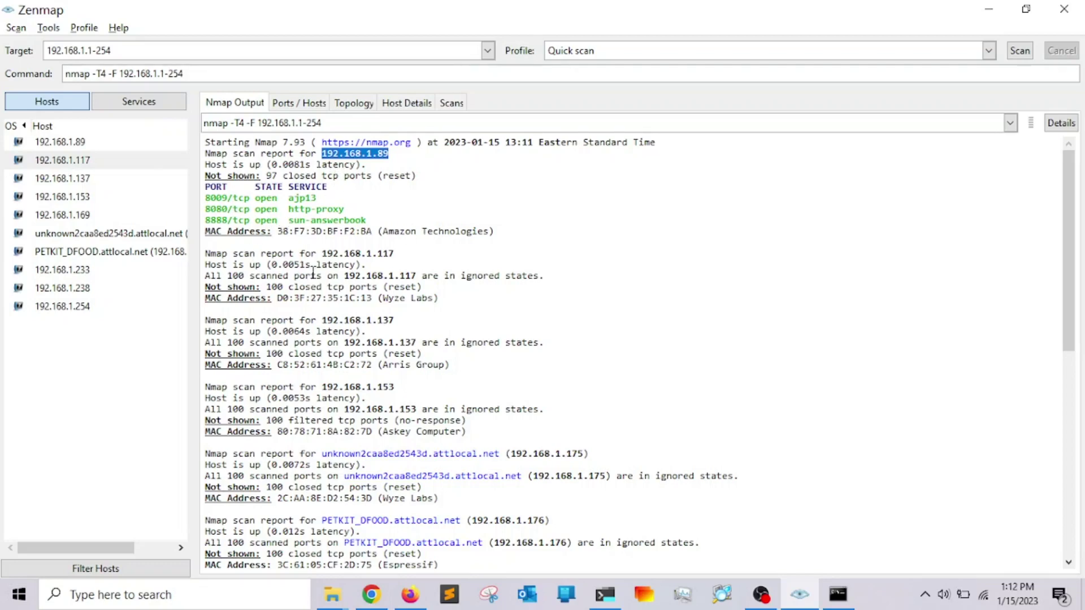
Step: Scroll back through the scan results, then switch to the Ports / Hosts view
scroll(313, 268, down, 11)
scroll(293, 317, down, 2)
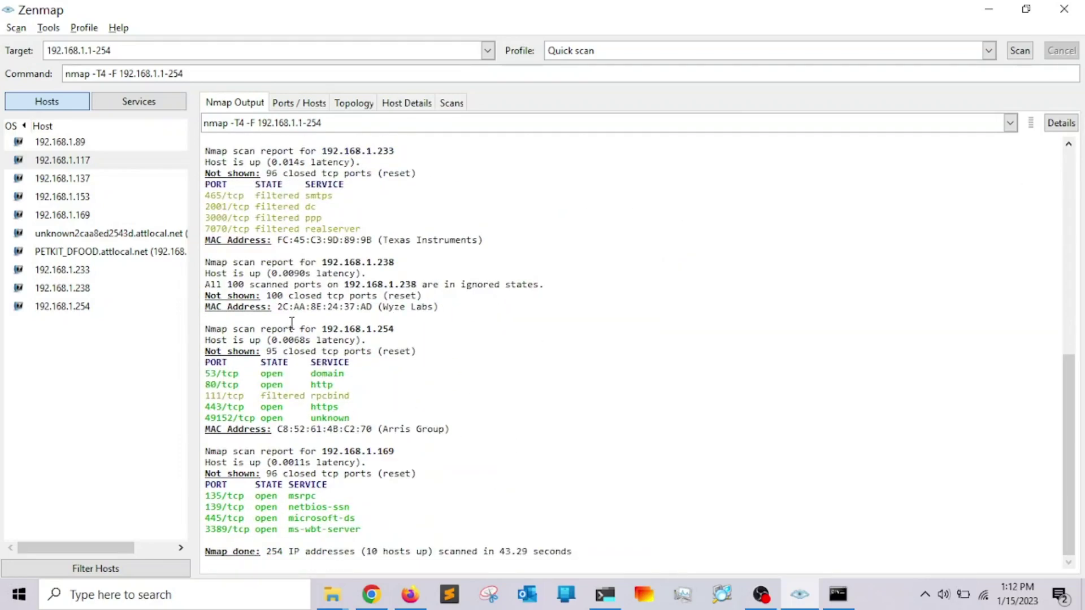
scroll(300, 316, up, 7)
scroll(306, 312, up, 7)
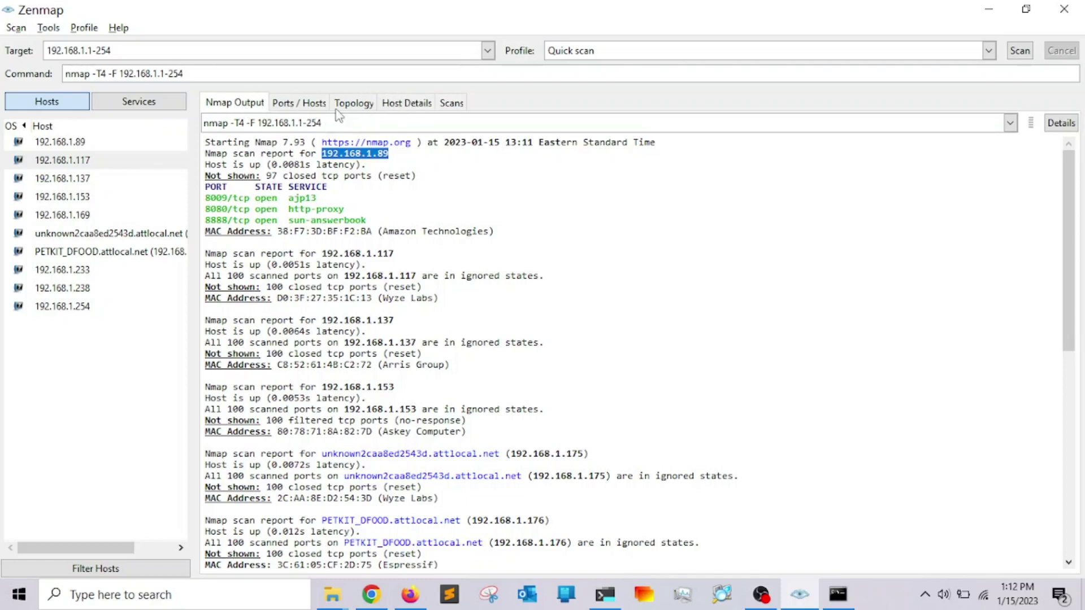
click(313, 109)
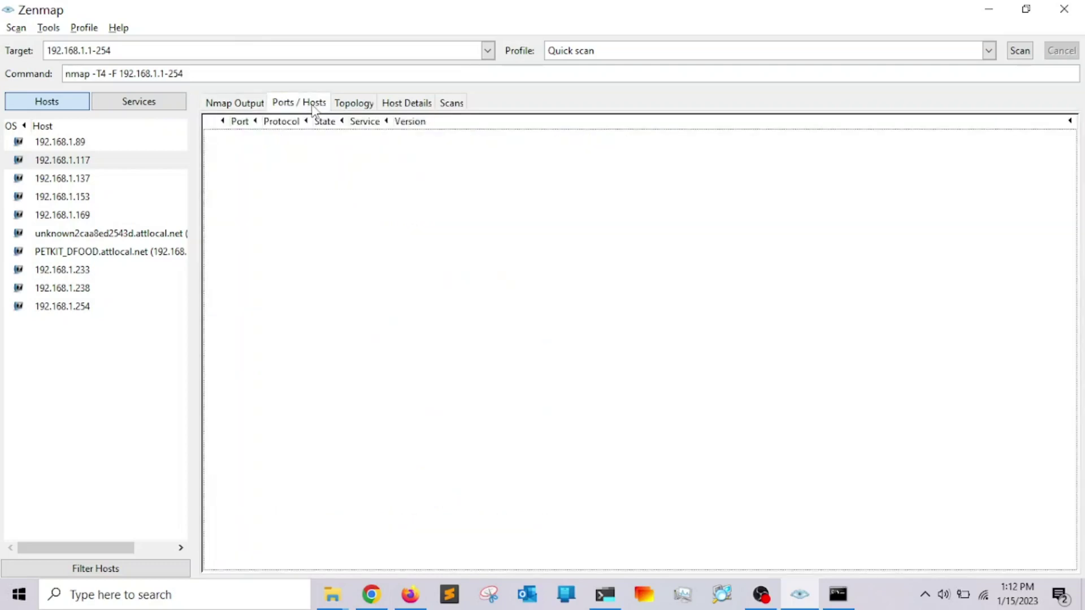
Step: Display the Topology map of localhost and the ten hosts, zoomed in until addresses are readable
click(354, 105)
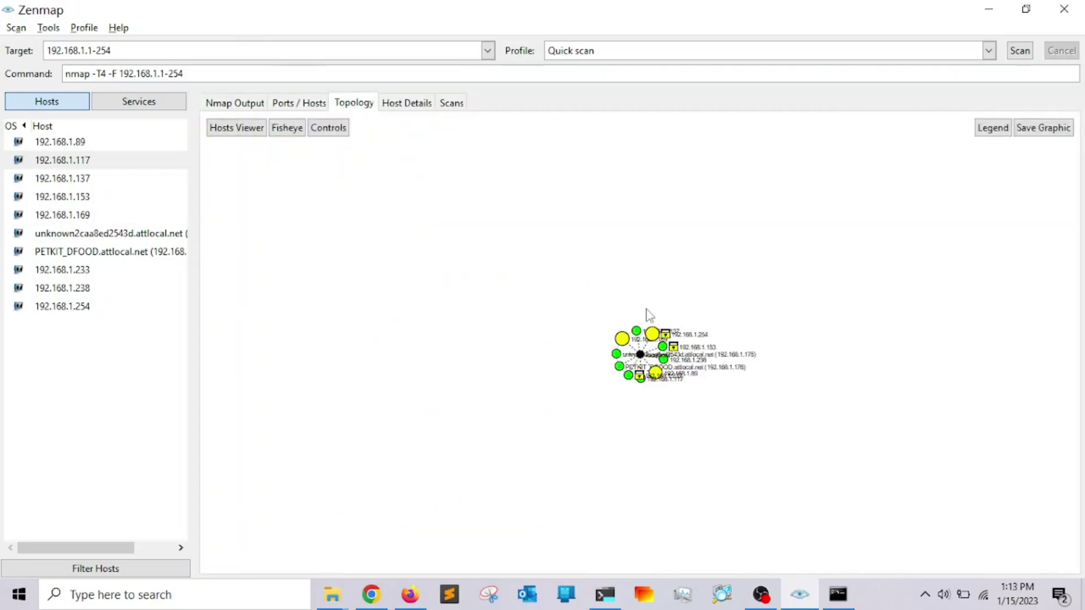
scroll(651, 342, up, 2)
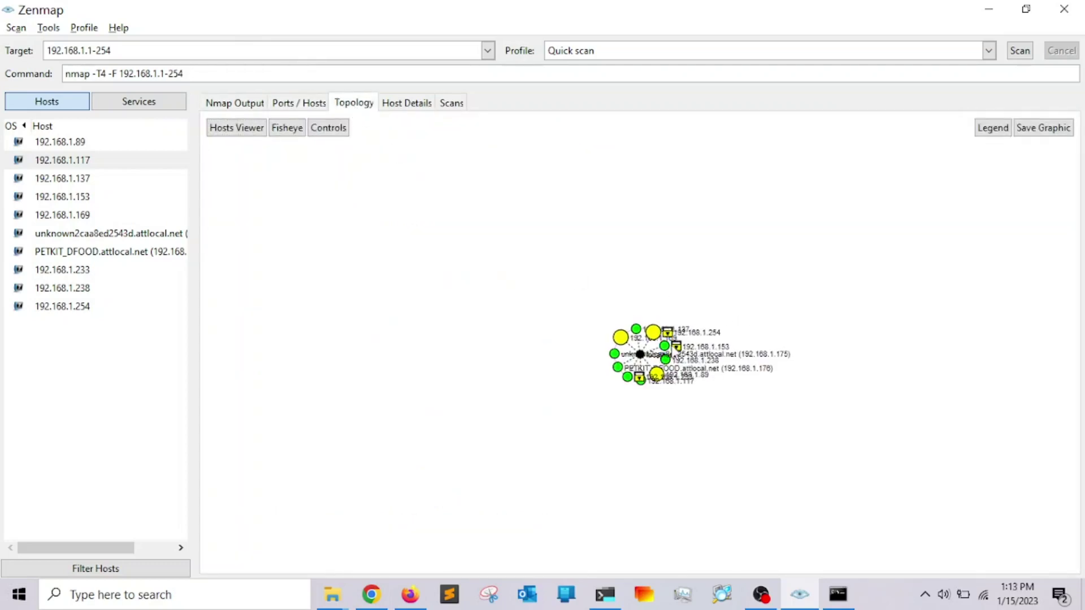
scroll(777, 368, up, 3)
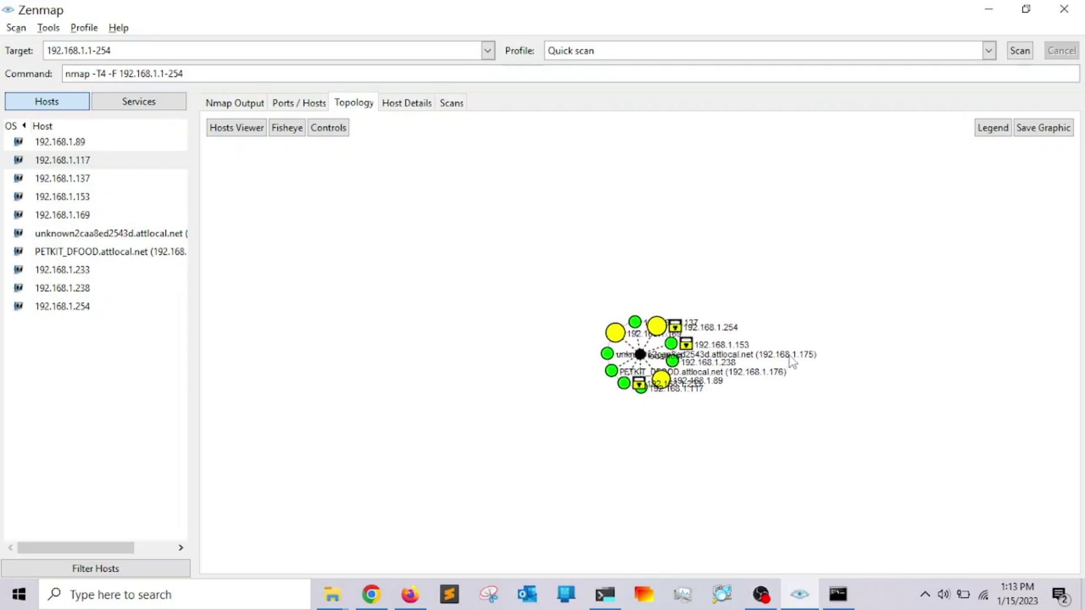
scroll(859, 386, up, 2)
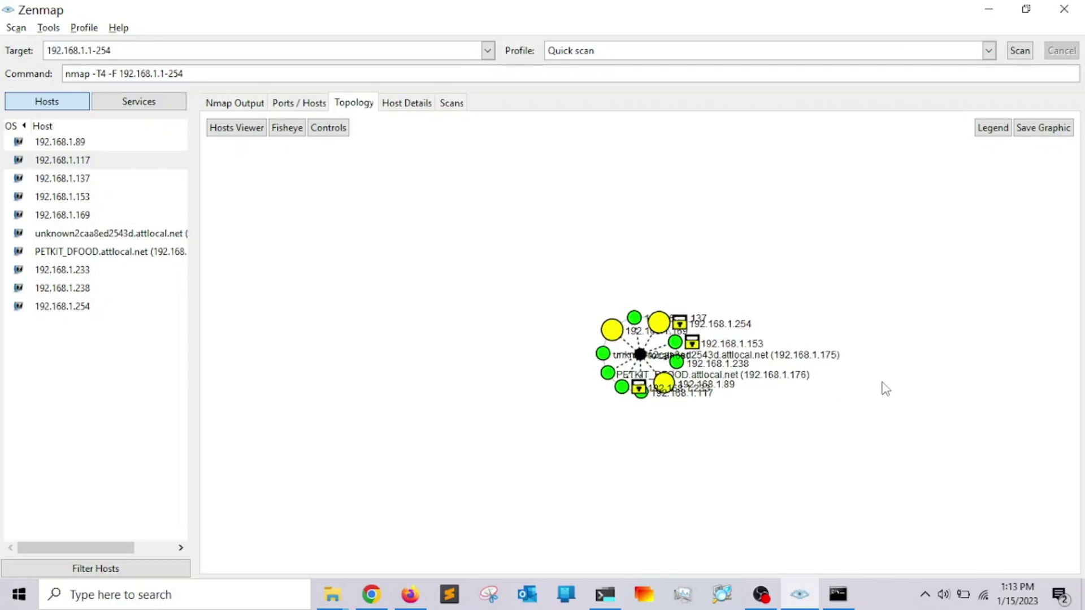
scroll(625, 423, up, 3)
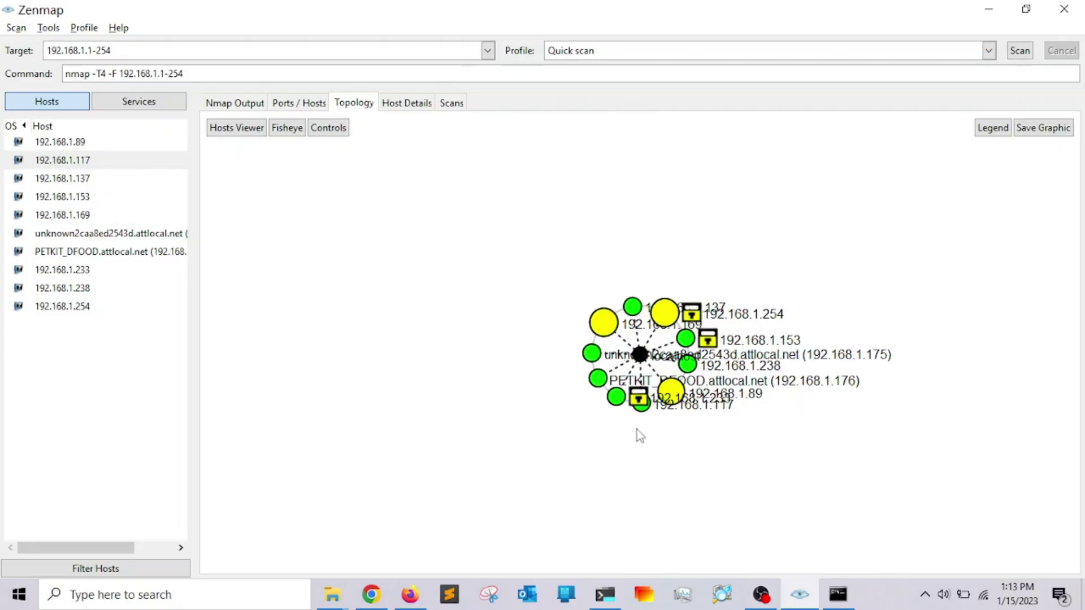
scroll(735, 226, up, 5)
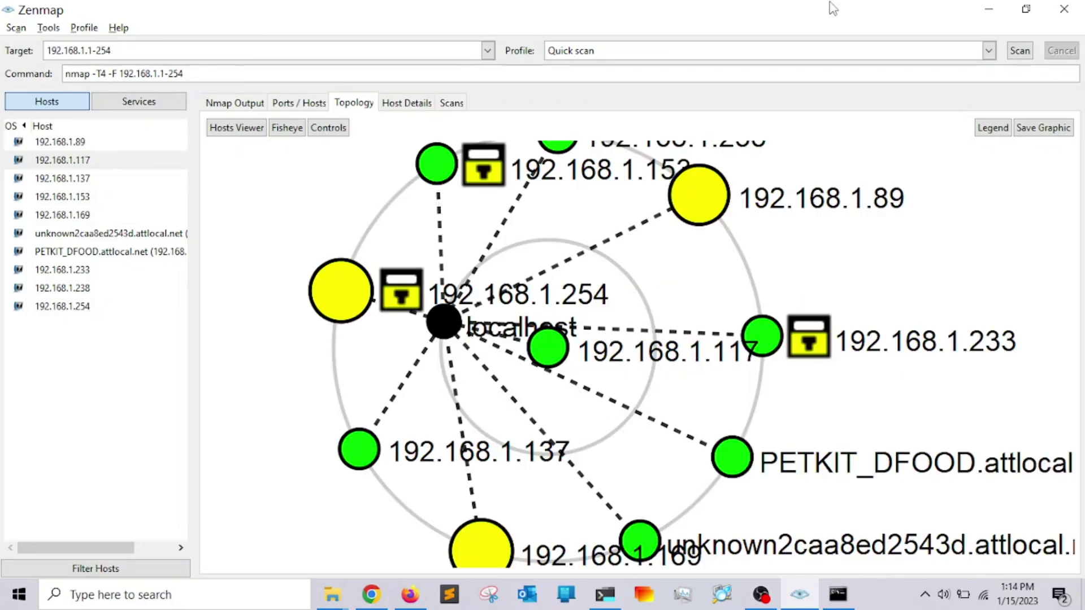